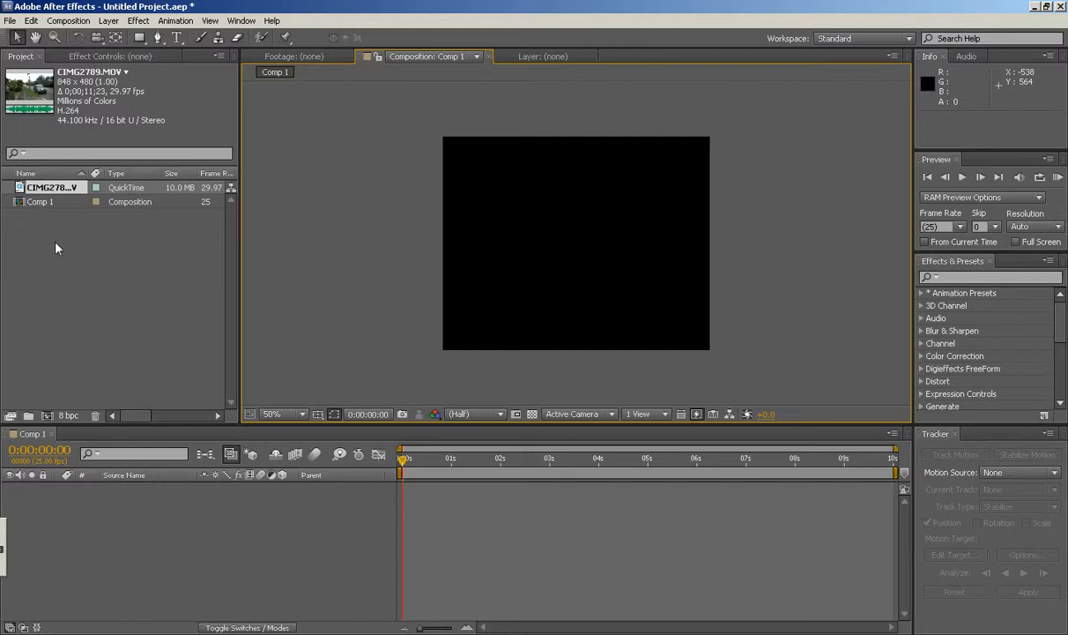
Add CIMG2789.MOV to Comp 1 and scale the layer to about 122%, 125% so it fills the frame.
left_click_drag(36, 191, 168, 492)
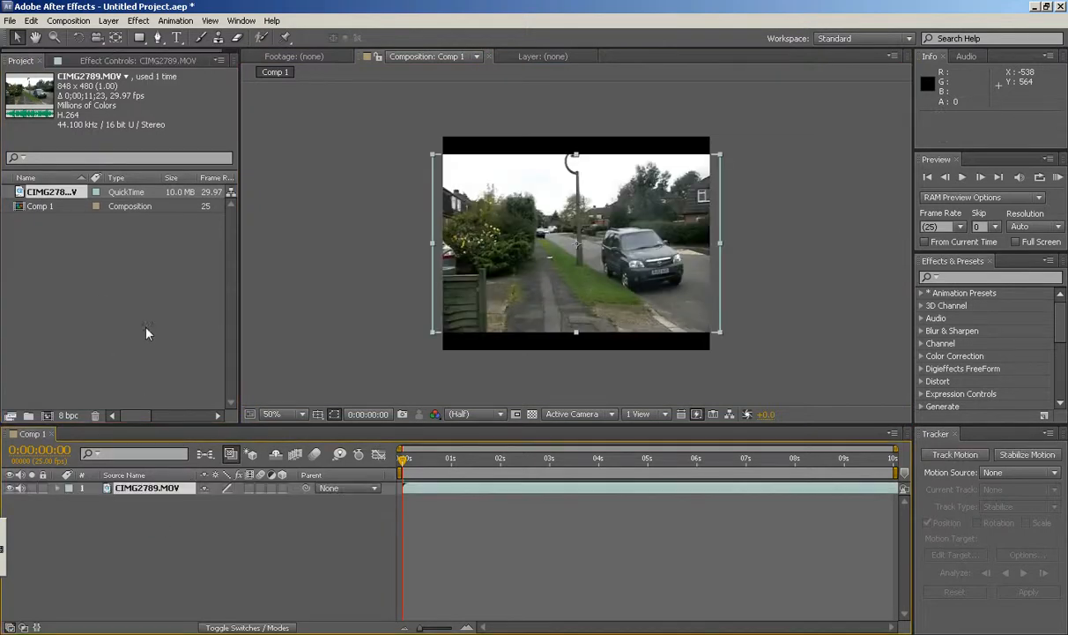
left_click(423, 147)
left_click(433, 155)
left_click_drag(433, 155, 406, 146)
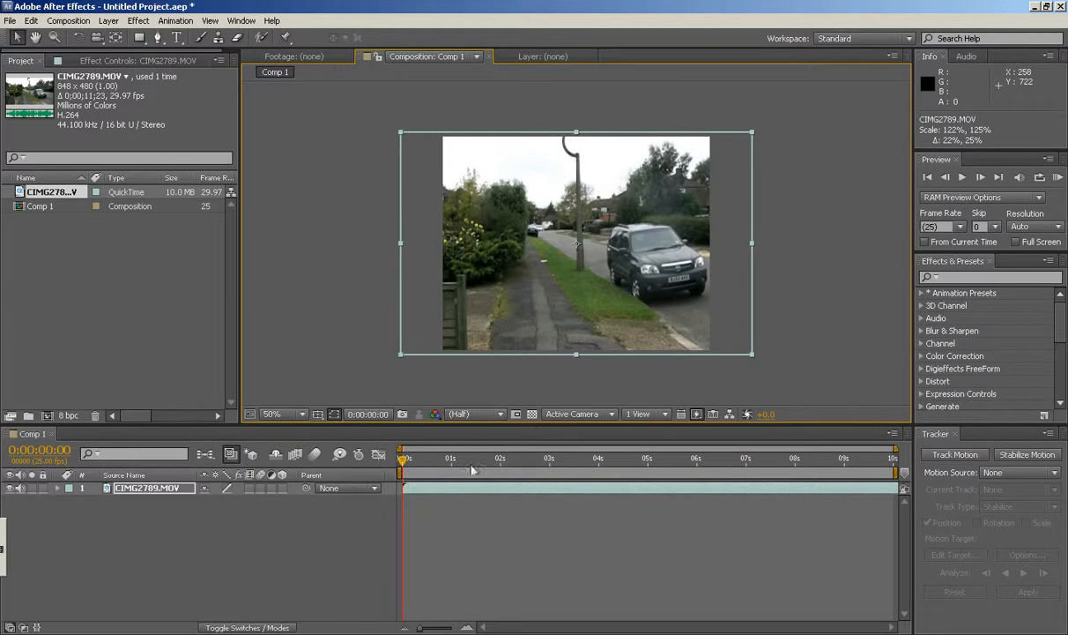
Preview the shaky clip's playback, then return the current time to the start of the composition.
left_click(962, 178)
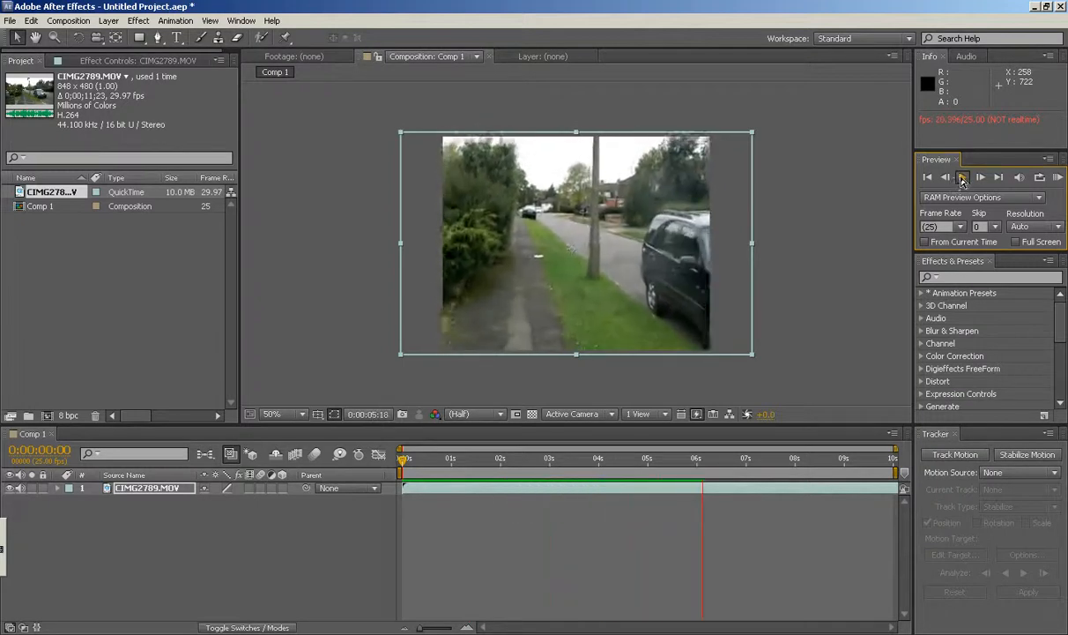
left_click(964, 181)
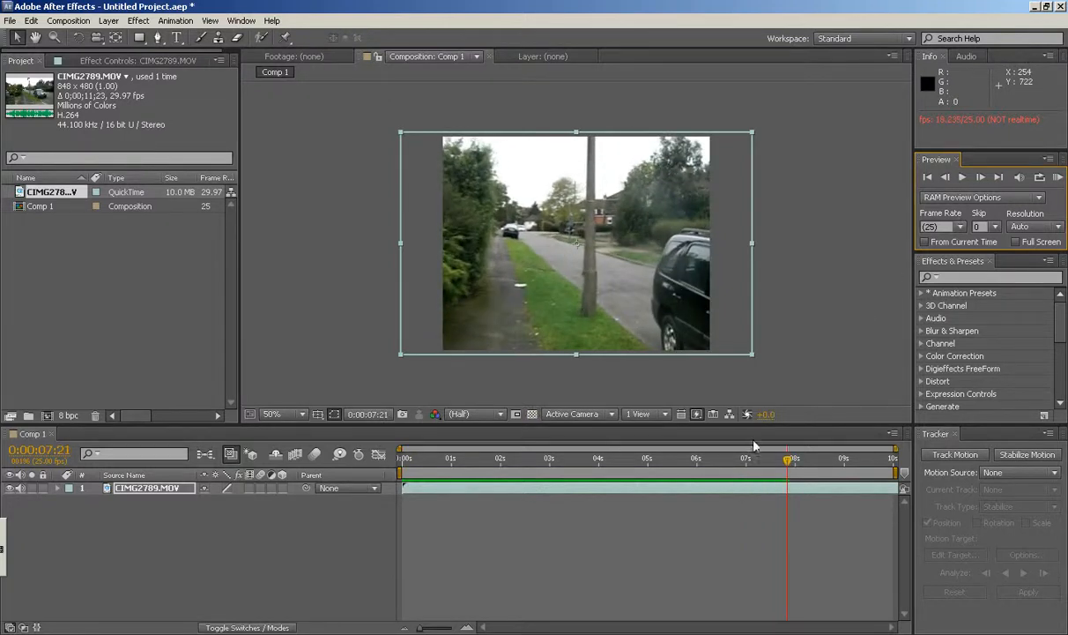
left_click_drag(752, 451, 388, 439)
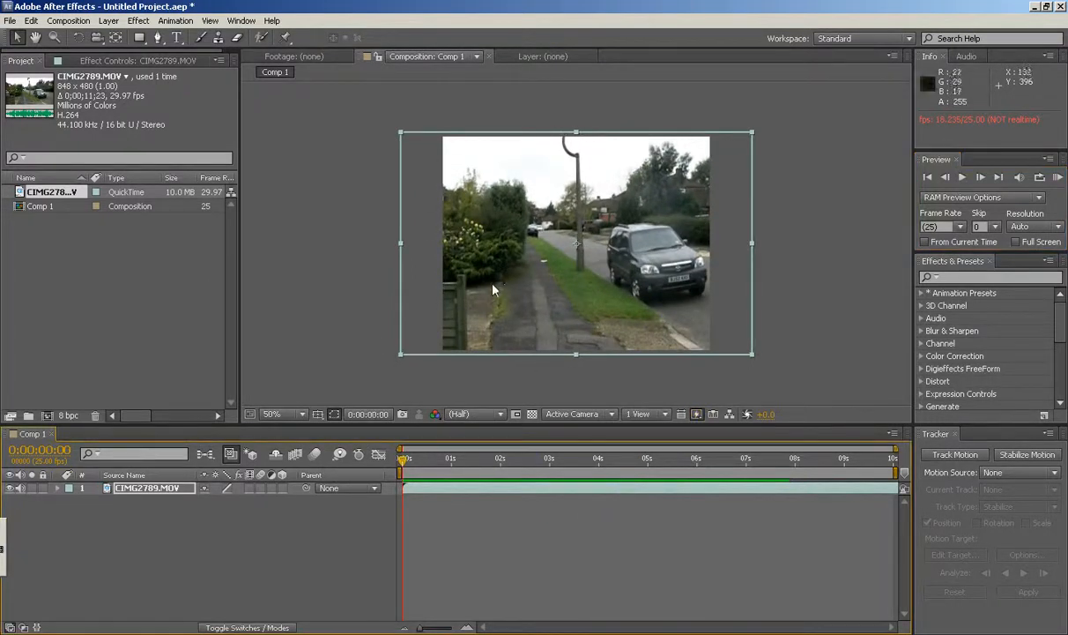
Start Track Motion on the CIMG2789.MOV layer and place Track Point 1 on the small white object on the footpath.
left_click(176, 21)
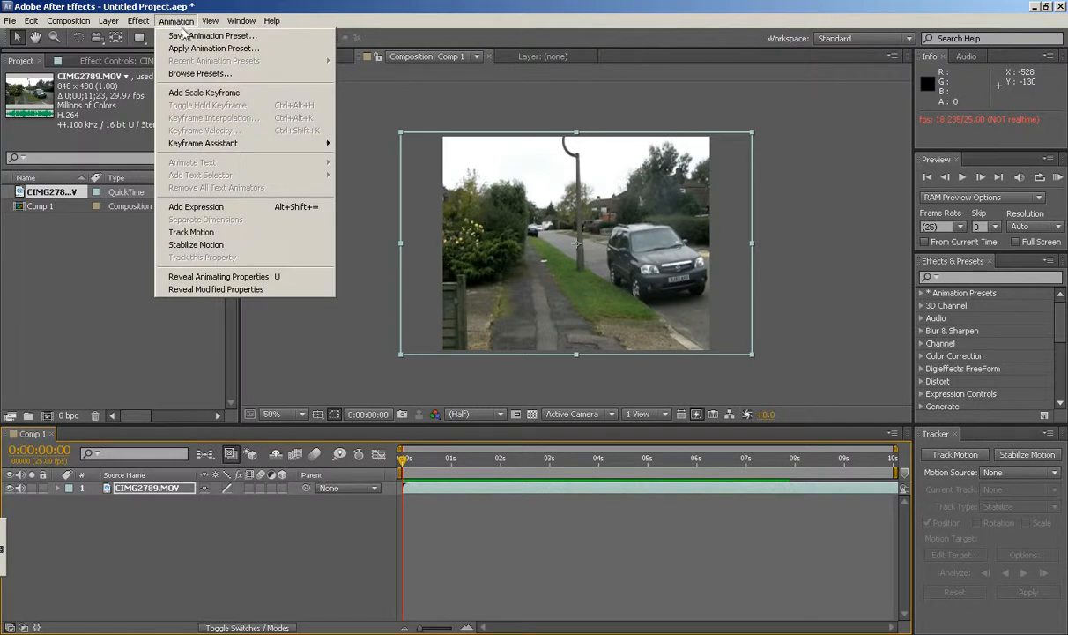
mouse_move(132, 24)
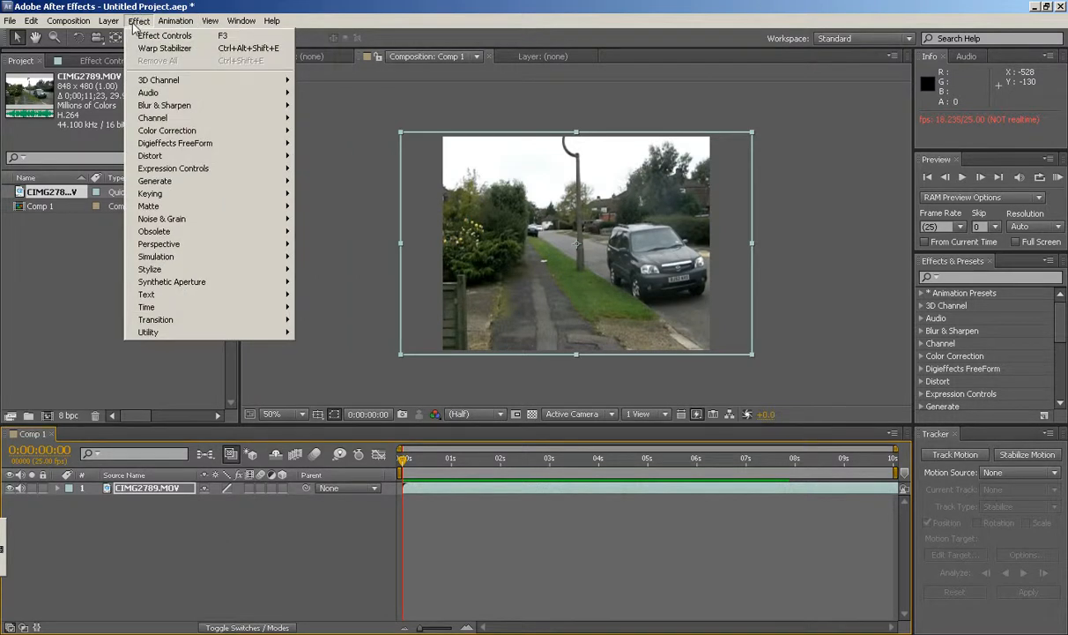
mouse_move(169, 24)
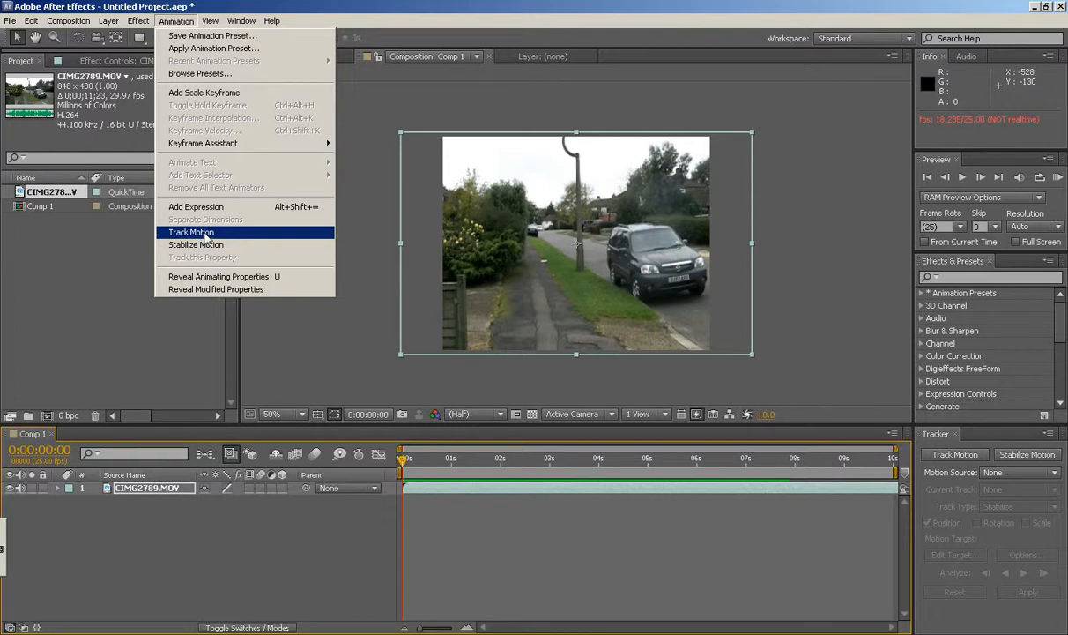
left_click(207, 233)
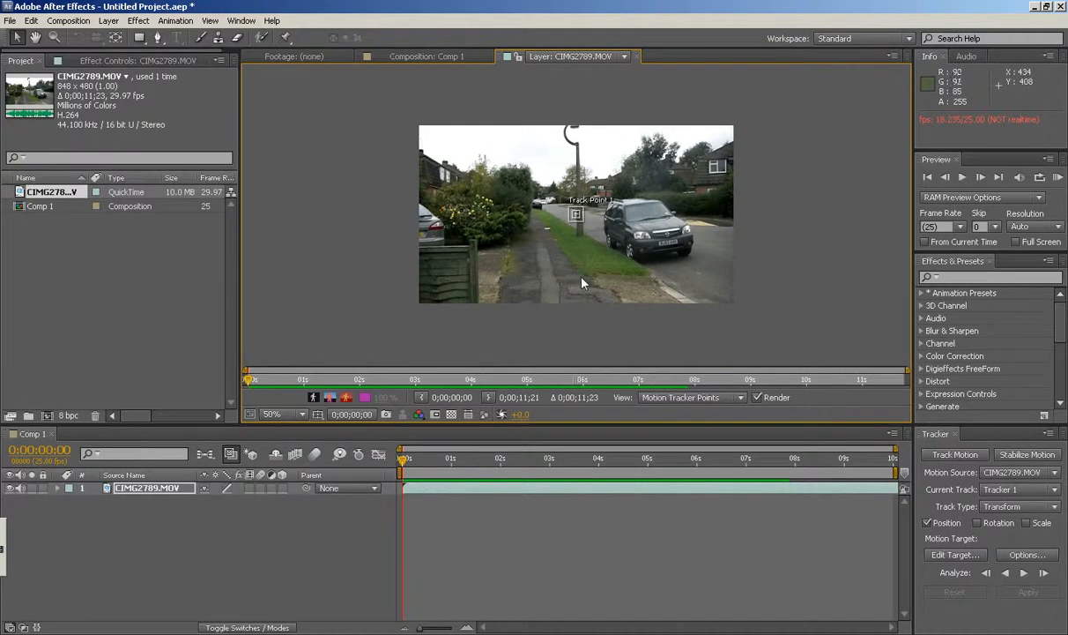
key("period")
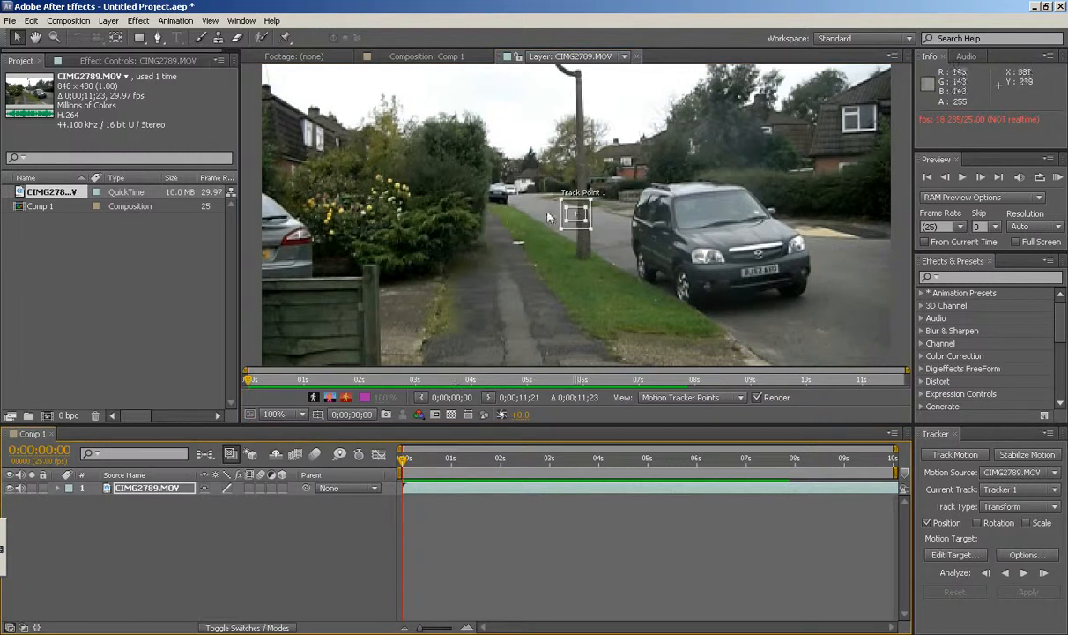
left_click_drag(568, 219, 514, 243)
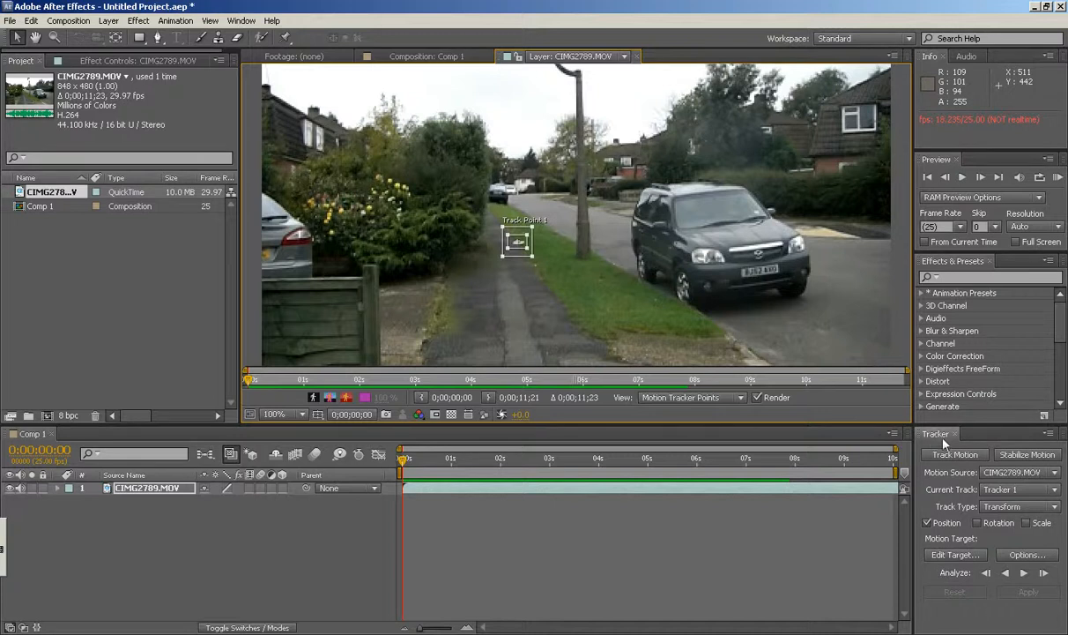
Apply the Warp Stabilizer to the clip and cancel its background analysis.
left_click(1018, 455)
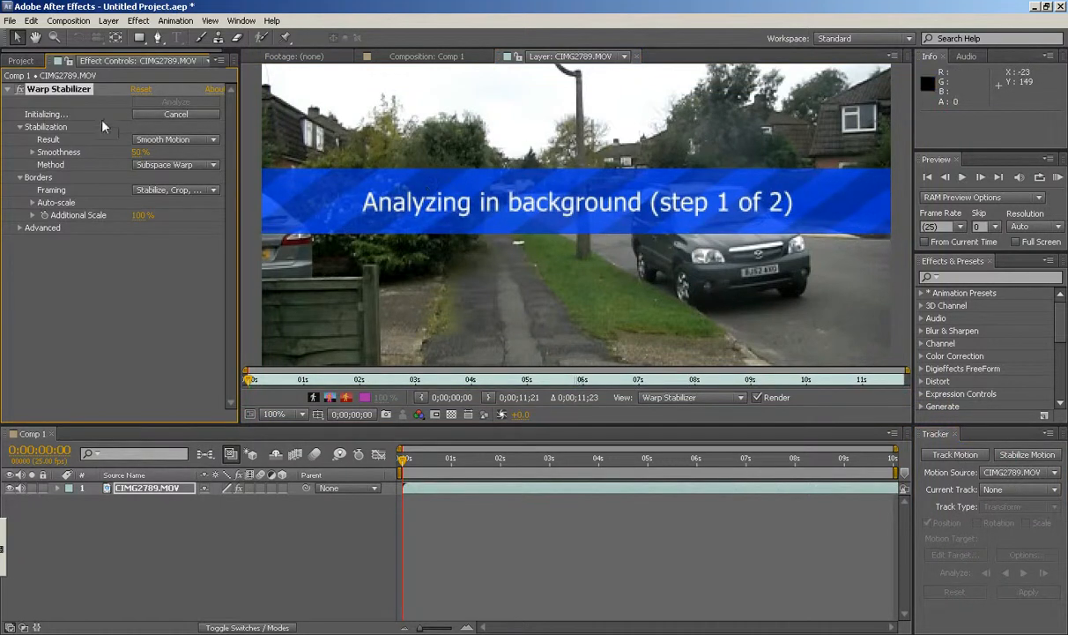
left_click(168, 114)
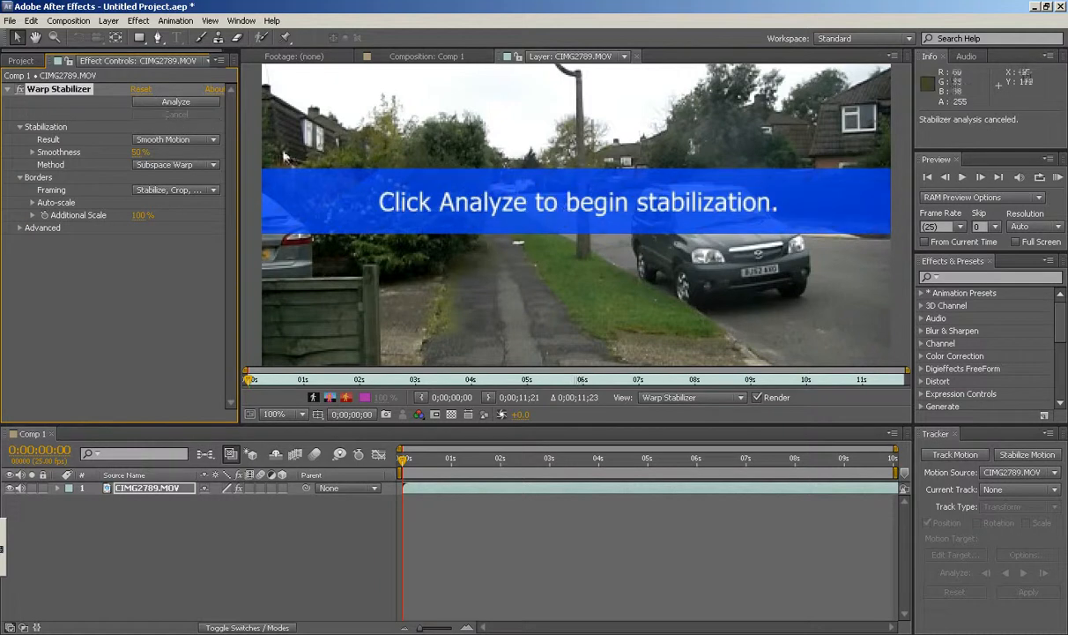
Make Tracker 1 the current track again and set its track type to Stabilize.
left_click(1000, 489)
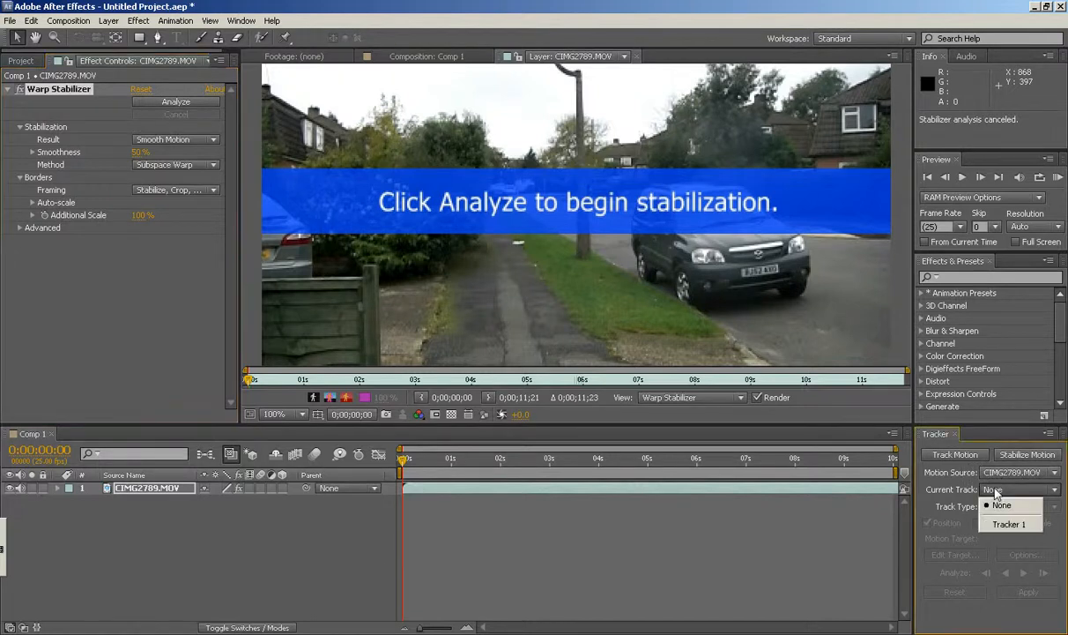
left_click(1000, 524)
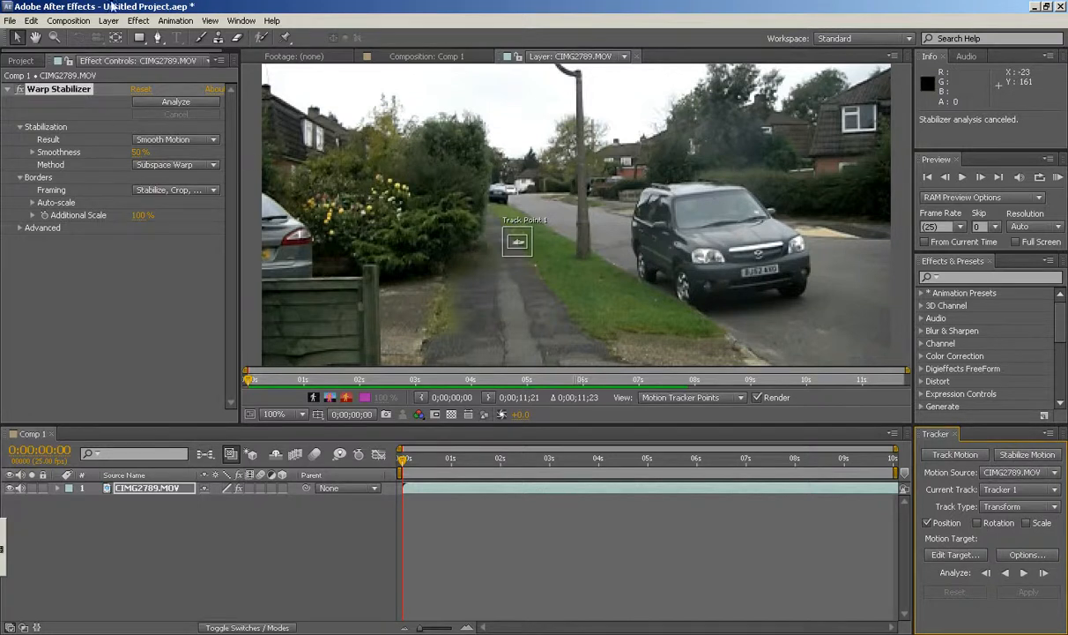
left_click(164, 21)
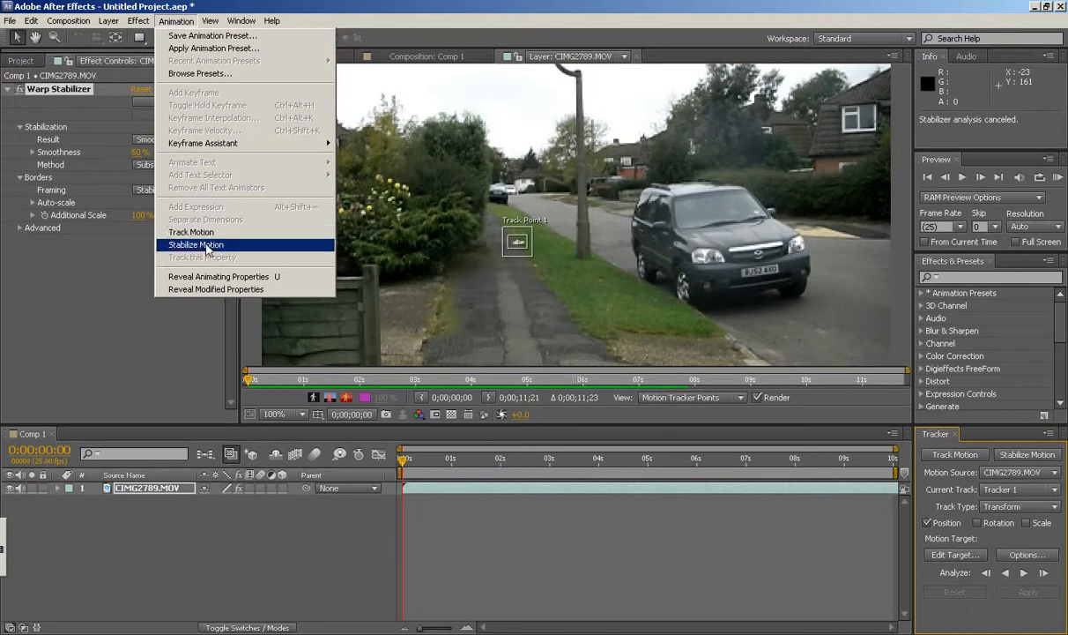
left_click(927, 487)
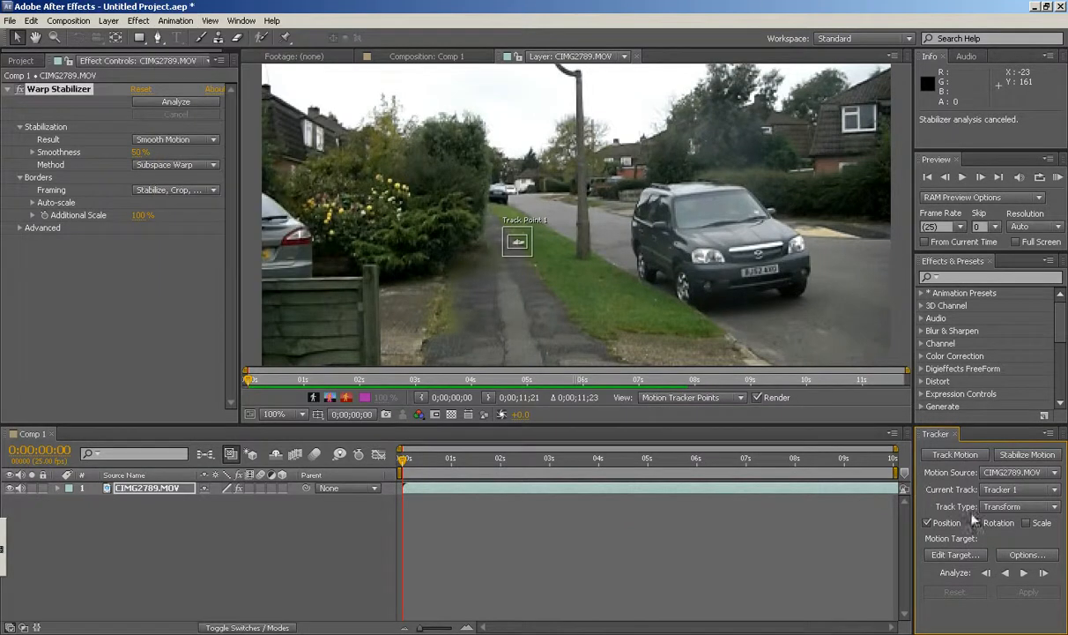
left_click(1013, 507)
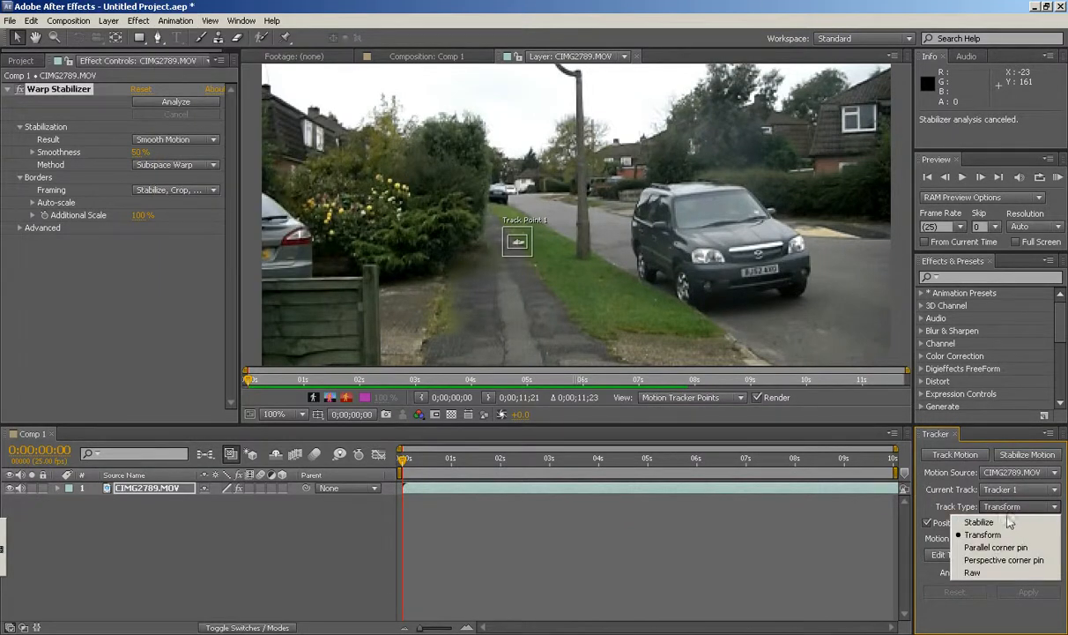
left_click(992, 522)
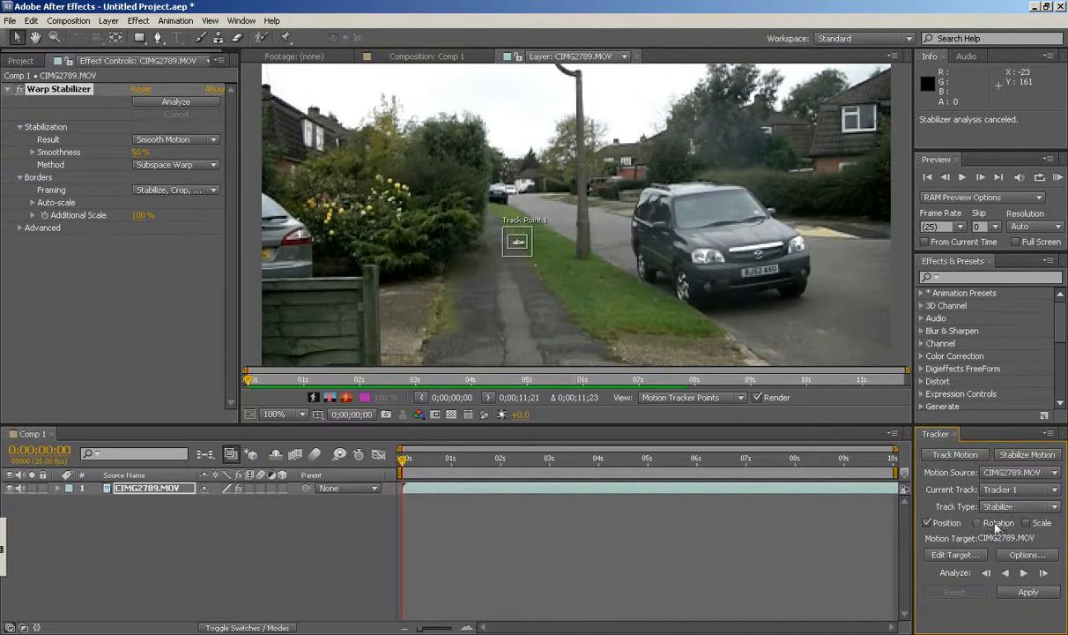
left_click(1052, 510)
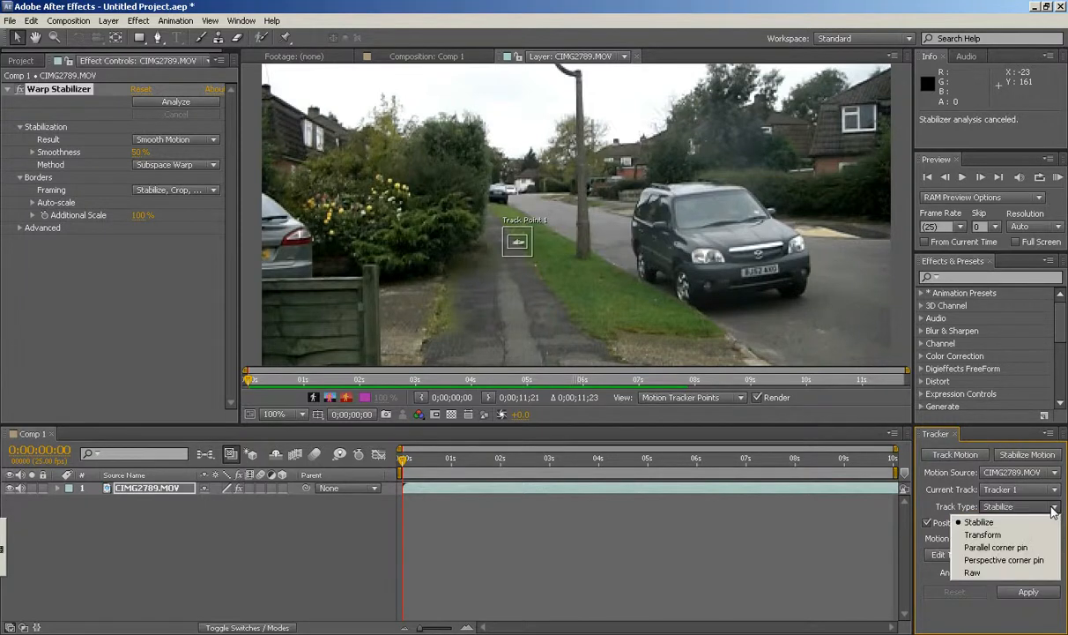
left_click(1010, 523)
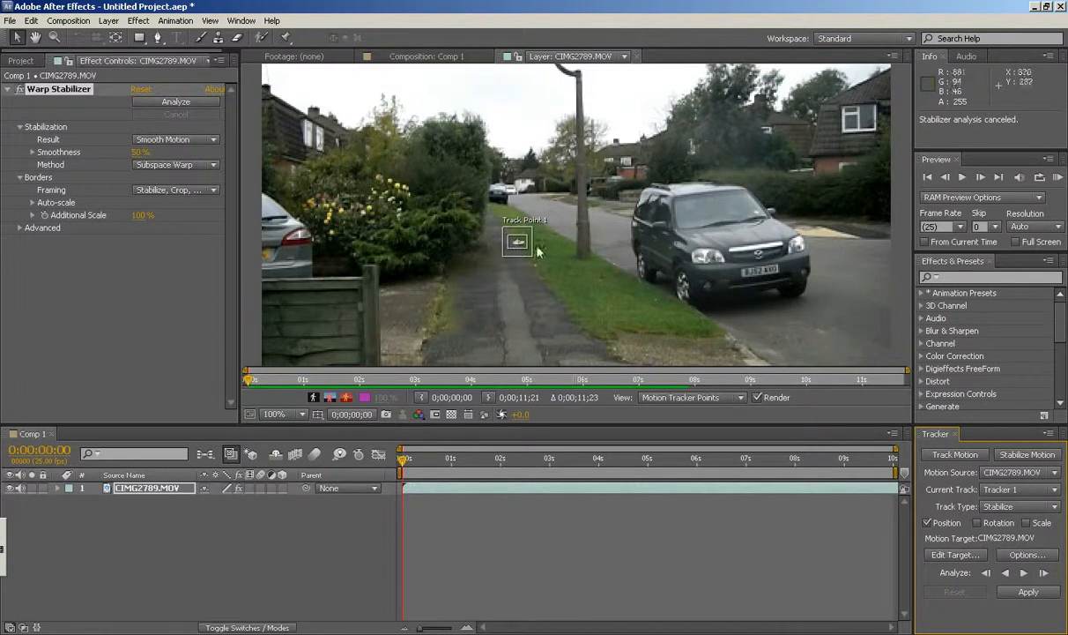
Analyze Tracker 1 forward one frame at a time from the start to 0:00:03:08.
left_click(1044, 573)
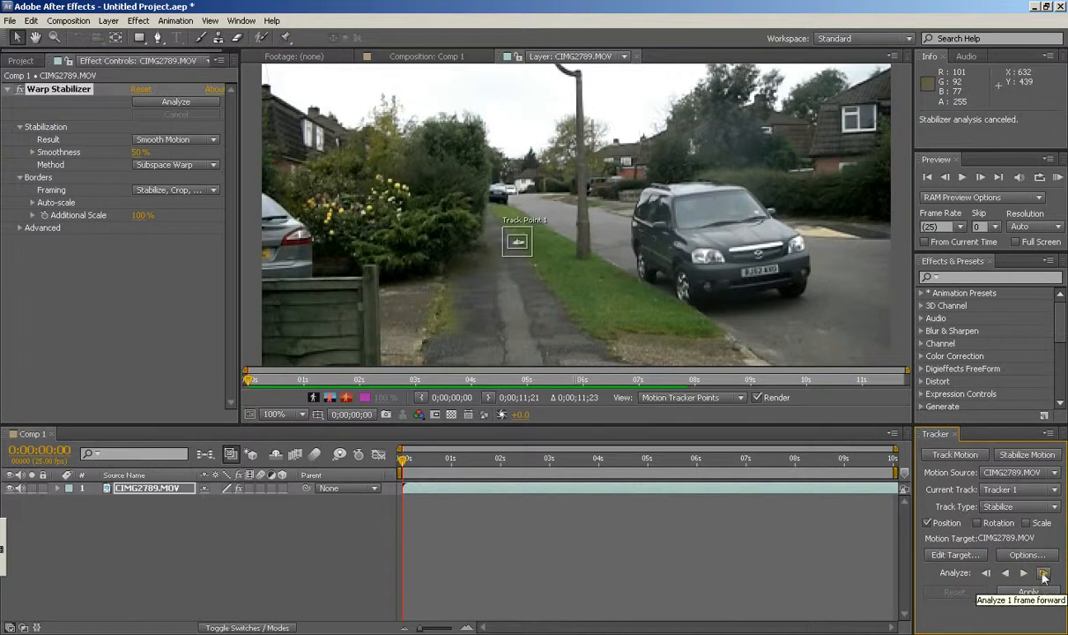
left_click(1045, 574)
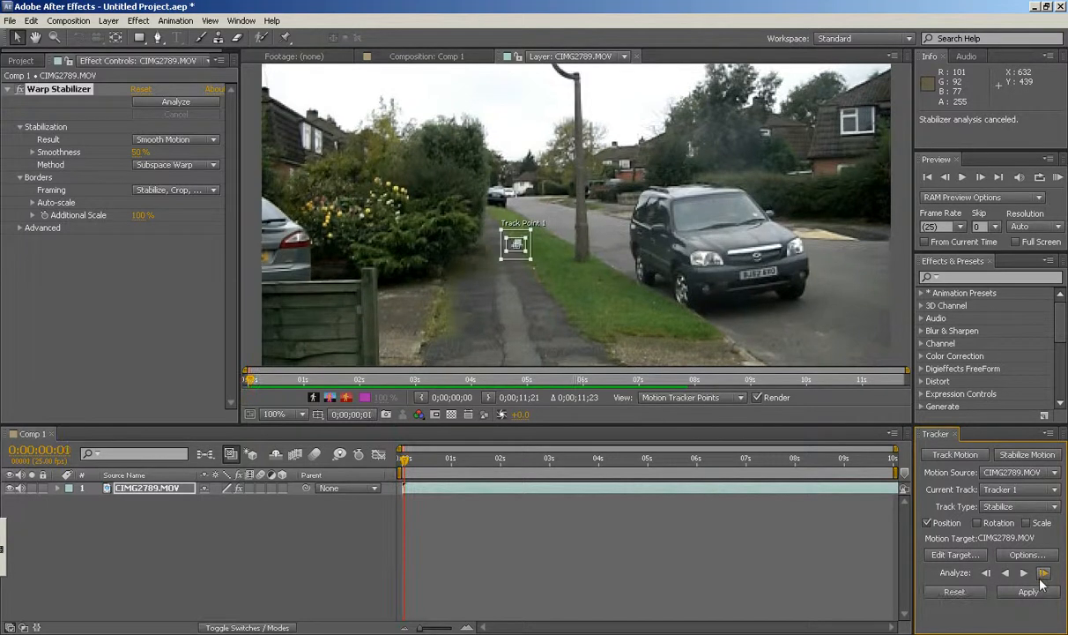
left_click(1043, 577)
left_click(1043, 577)
left_click(1043, 576)
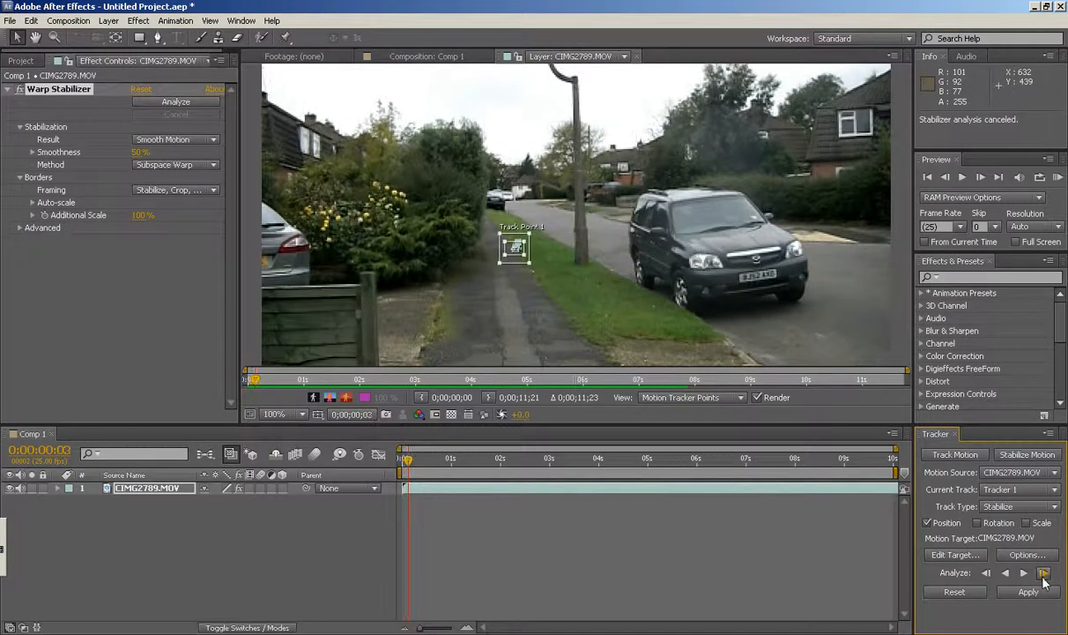
left_click(1044, 574)
left_click(1043, 575)
left_click(1044, 575)
left_click(1043, 575)
left_click(1044, 574)
left_click(1044, 575)
left_click(1043, 574)
left_click(1043, 574)
left_click(1043, 575)
left_click(1046, 577)
left_click(1046, 577)
left_click(1045, 576)
left_click(1046, 577)
left_click(1045, 576)
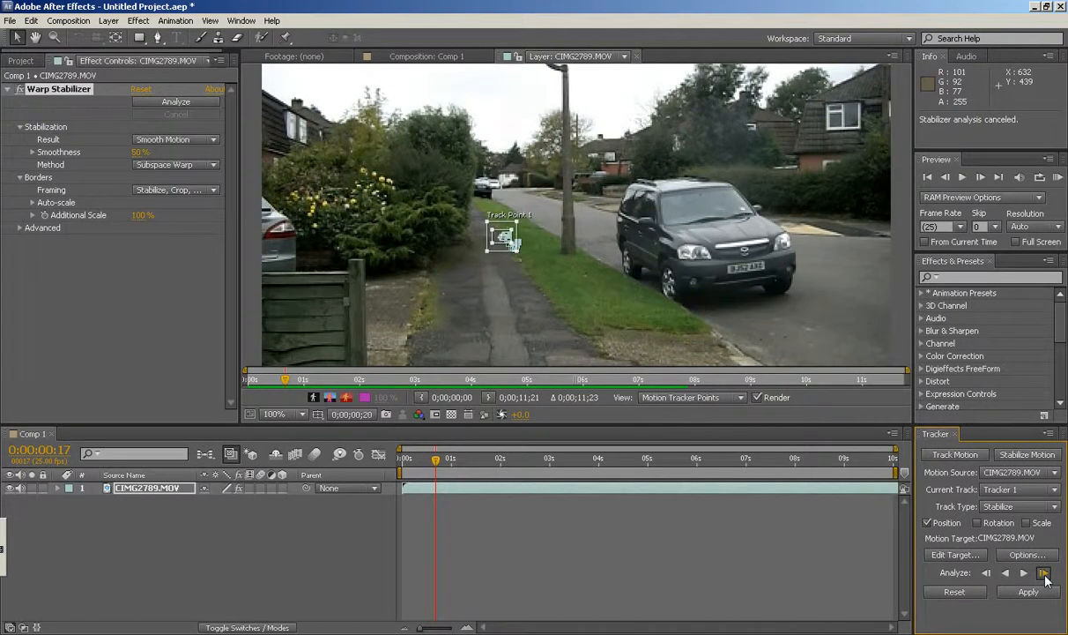
left_click(1045, 577)
left_click(1045, 576)
left_click(1046, 576)
left_click(1046, 576)
left_click(1047, 577)
left_click(1046, 577)
left_click(1047, 578)
left_click(1047, 578)
left_click(1047, 576)
left_click(1047, 576)
left_click(1046, 576)
left_click(1046, 576)
left_click(1047, 575)
left_click(1046, 575)
left_click(1048, 576)
left_click(1046, 574)
left_click(1046, 574)
left_click(1047, 575)
left_click(1046, 574)
left_click(1046, 575)
left_click(1047, 575)
left_click(1047, 574)
left_click(1046, 575)
left_click(1046, 574)
left_click(1047, 575)
left_click(1046, 574)
left_click(1047, 574)
left_click(1047, 575)
left_click(1047, 574)
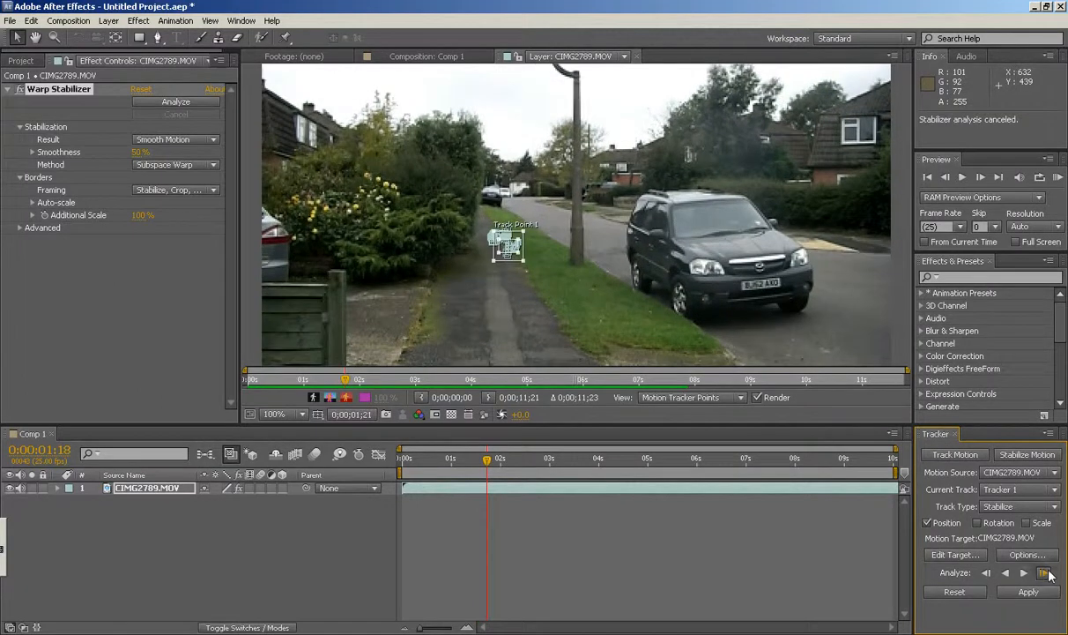
left_click(1047, 575)
left_click(1048, 574)
left_click(1046, 574)
left_click(1047, 574)
left_click(1047, 575)
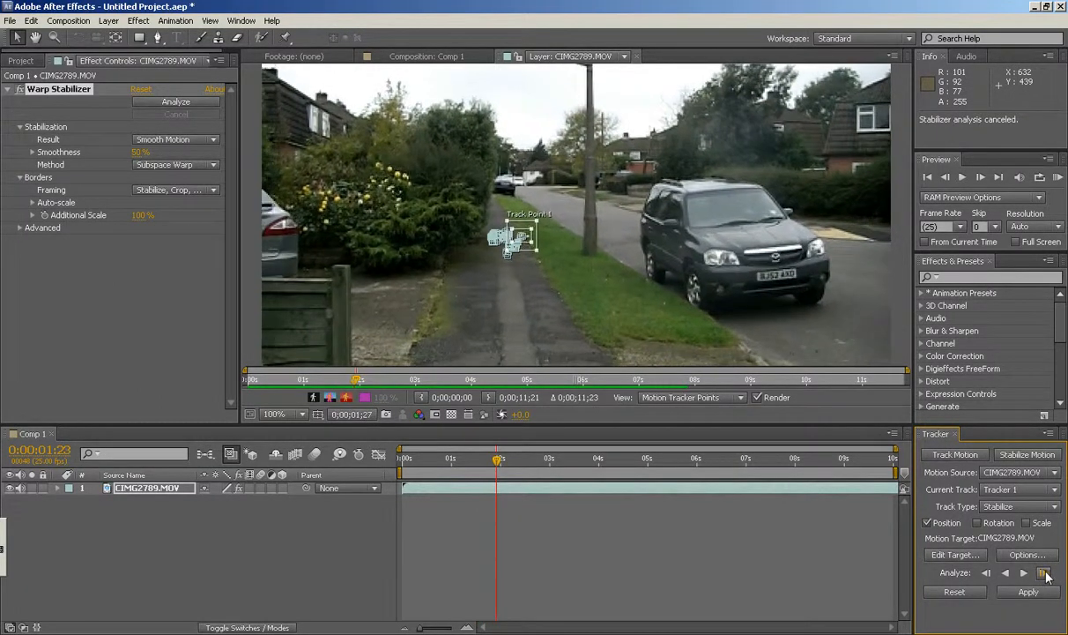
left_click(1047, 575)
left_click(1047, 574)
left_click(1047, 575)
left_click(1047, 575)
left_click(1047, 575)
left_click(1047, 575)
left_click(1047, 574)
left_click(1047, 573)
left_click(1046, 573)
left_click(1046, 574)
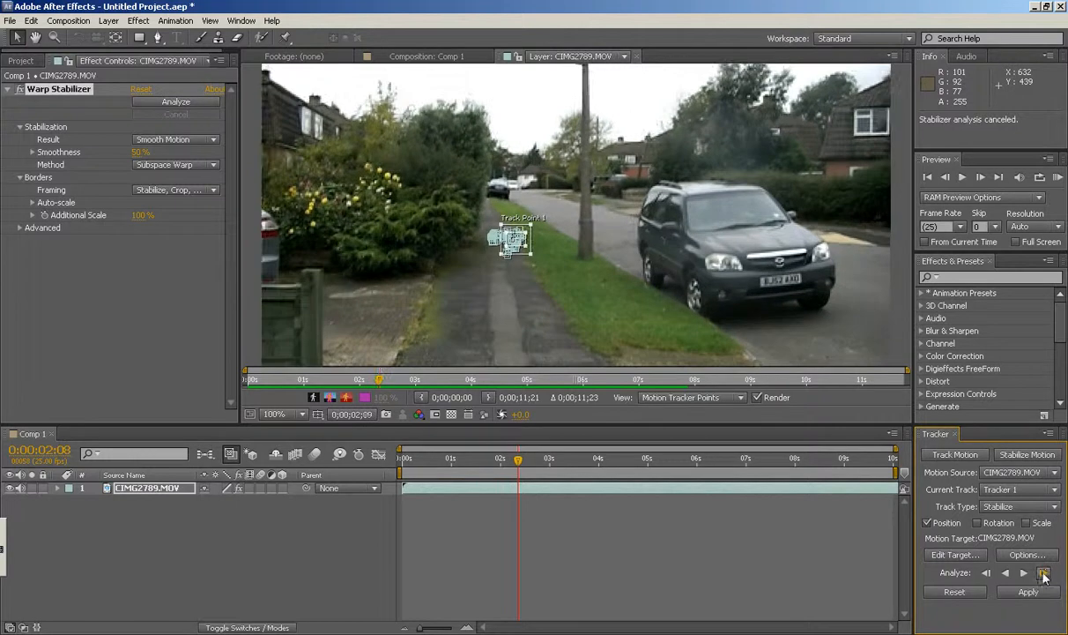
left_click(1044, 574)
left_click(1044, 573)
left_click(1044, 574)
left_click(1045, 574)
left_click(1045, 574)
left_click(1044, 574)
left_click(1045, 574)
left_click(1044, 575)
left_click(1043, 574)
left_click(1044, 574)
left_click(1043, 574)
left_click(1044, 574)
left_click(1044, 574)
left_click(1043, 573)
left_click(1044, 573)
left_click(1044, 573)
left_click(1043, 573)
left_click(1043, 573)
left_click(1043, 574)
left_click(1043, 574)
left_click(1044, 574)
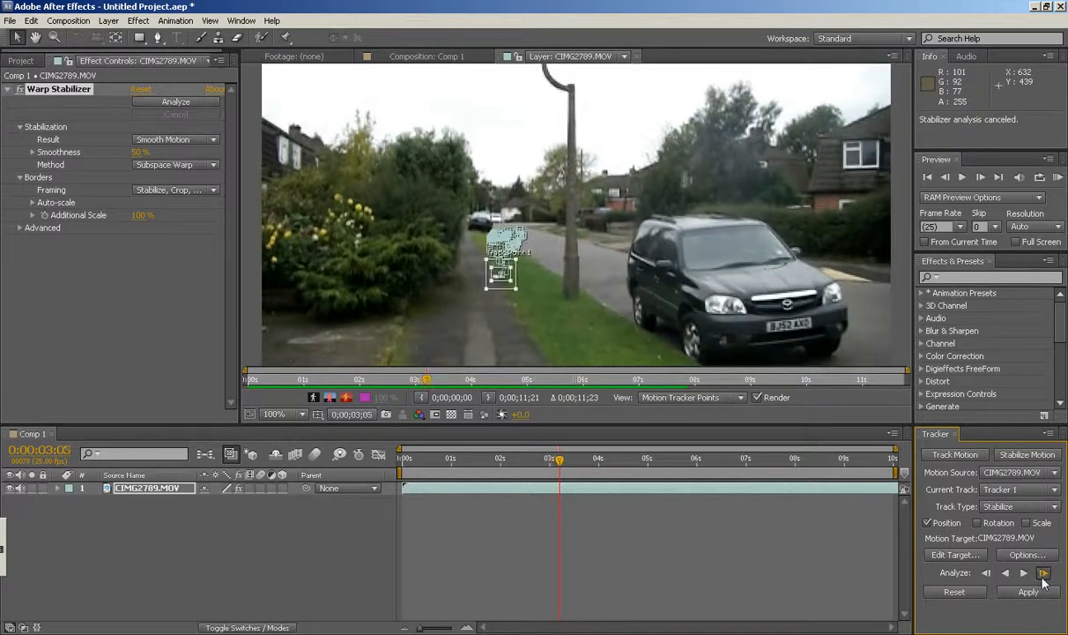
left_click(1044, 574)
left_click(1043, 574)
left_click(1044, 573)
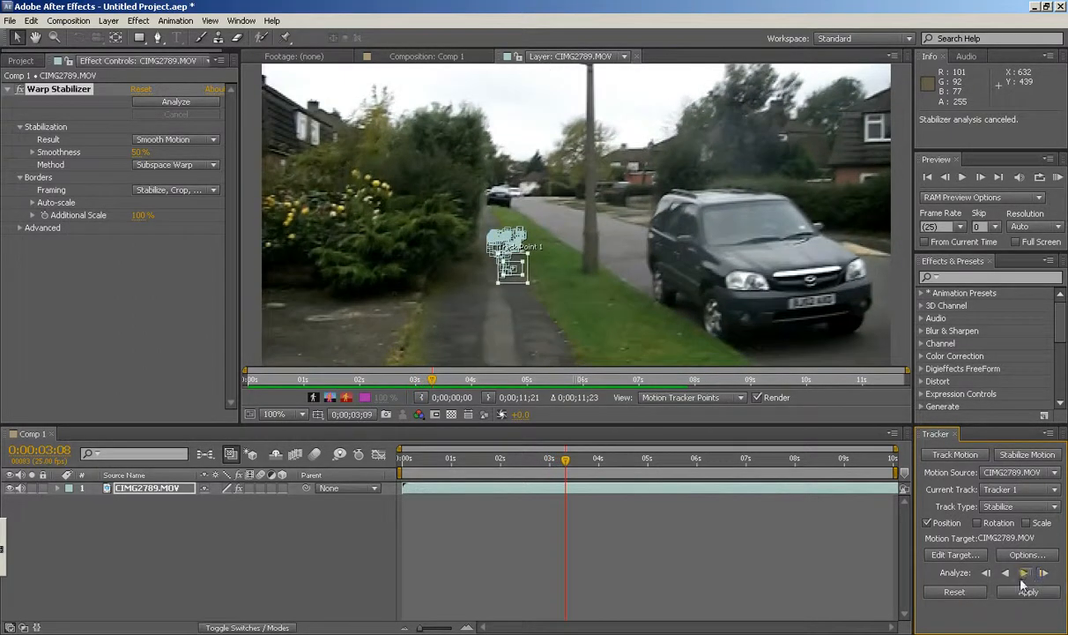
Reposition Track Point 1 on the white footpath object and analyze forward one frame at a time to 0:00:04:03.
mouse_move(520, 278)
left_mouse_down()
mouse_move(516, 257)
mouse_move(526, 275)
left_mouse_up()
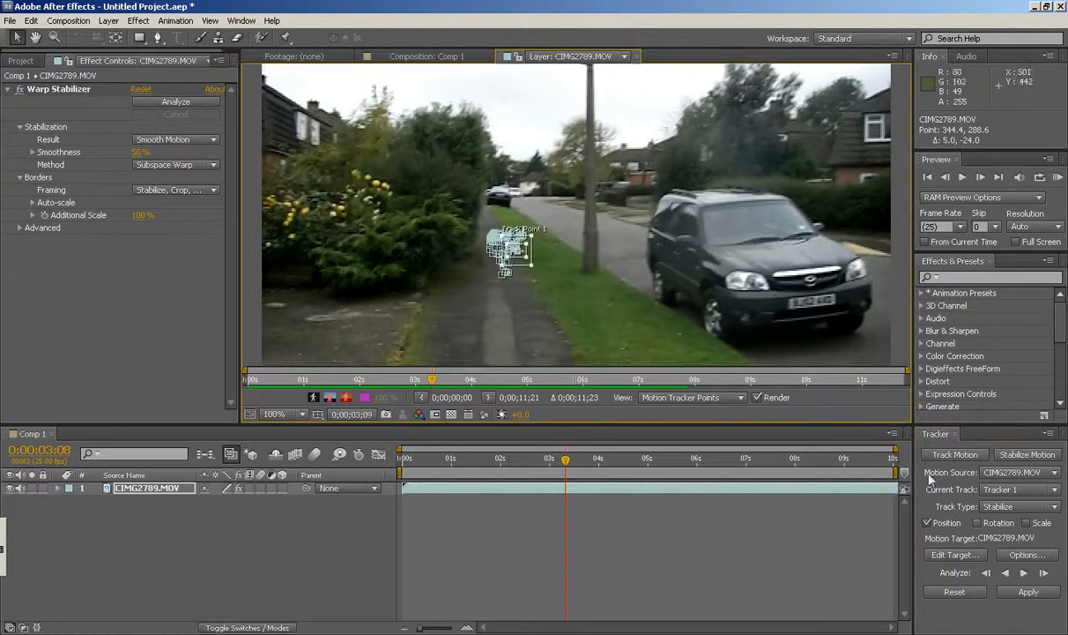
left_click(1045, 572)
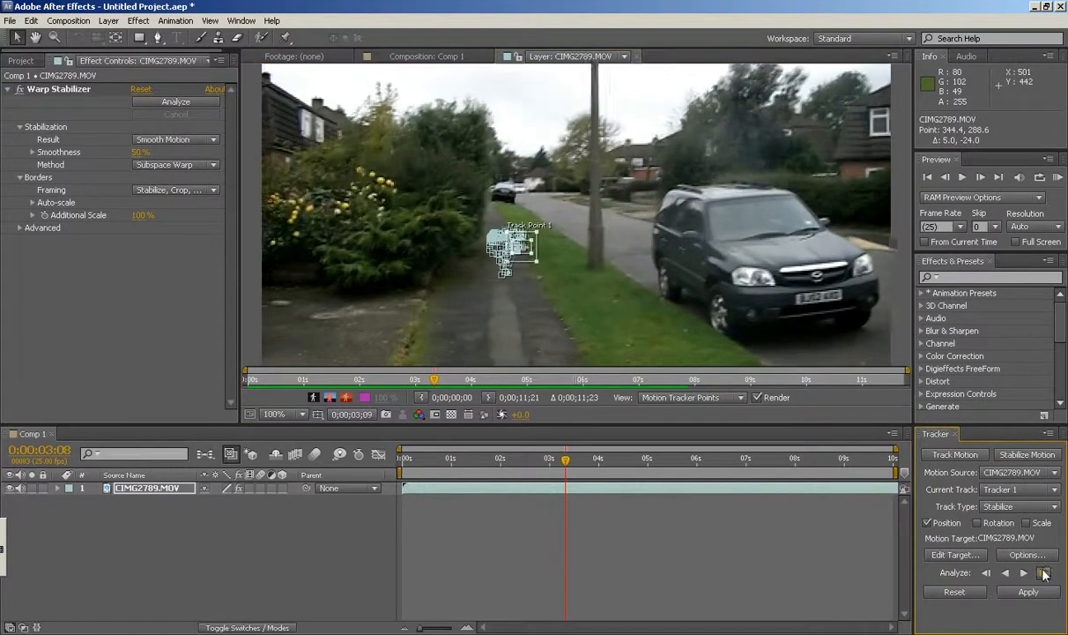
left_click(1044, 559)
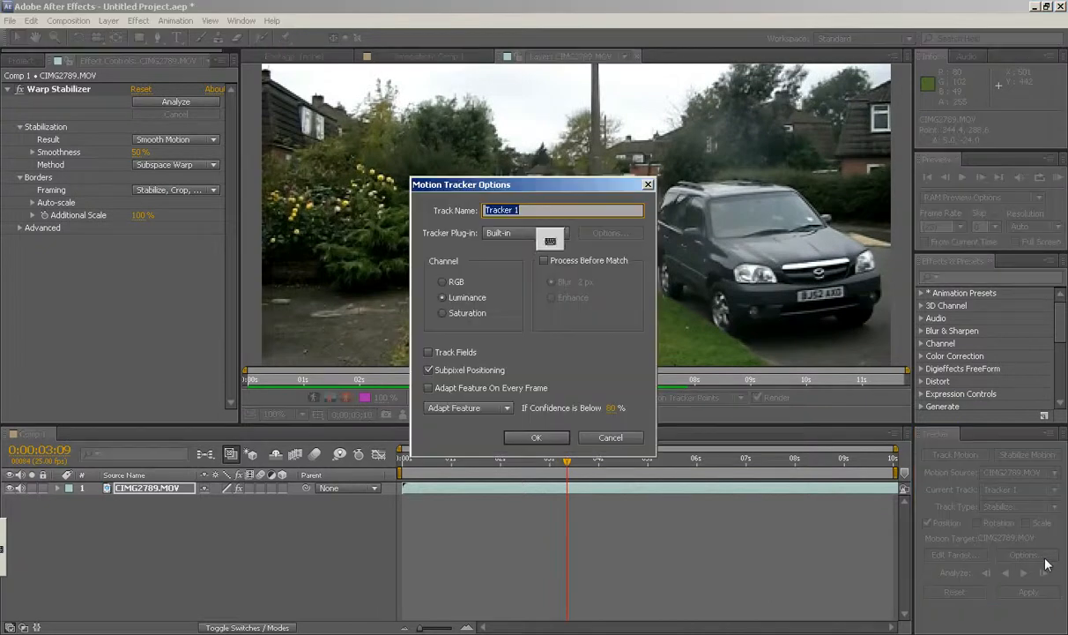
left_click(608, 438)
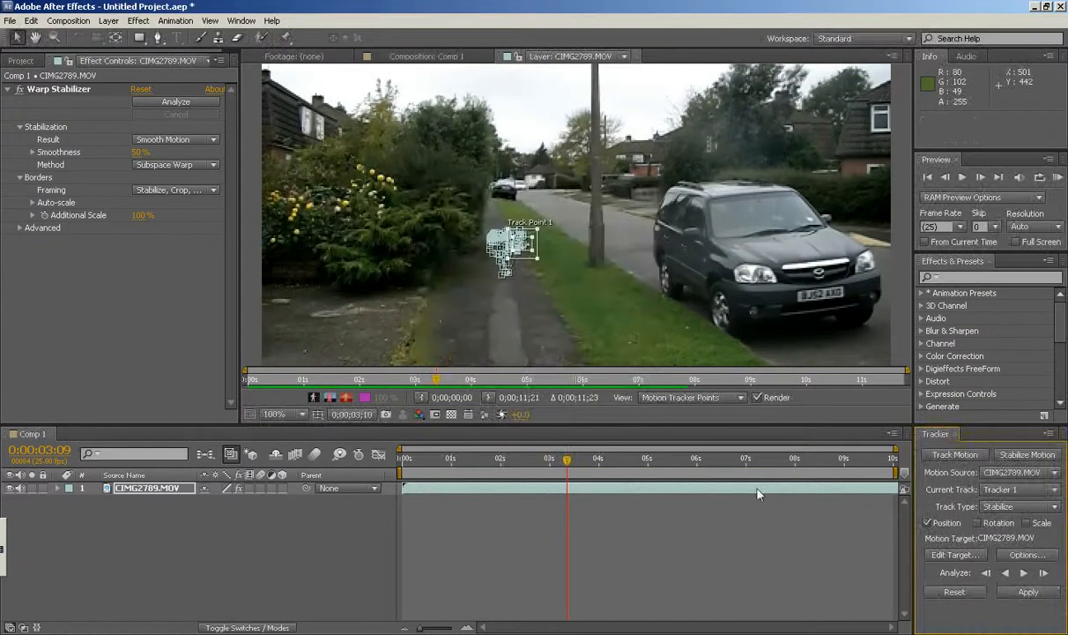
left_click(1045, 573)
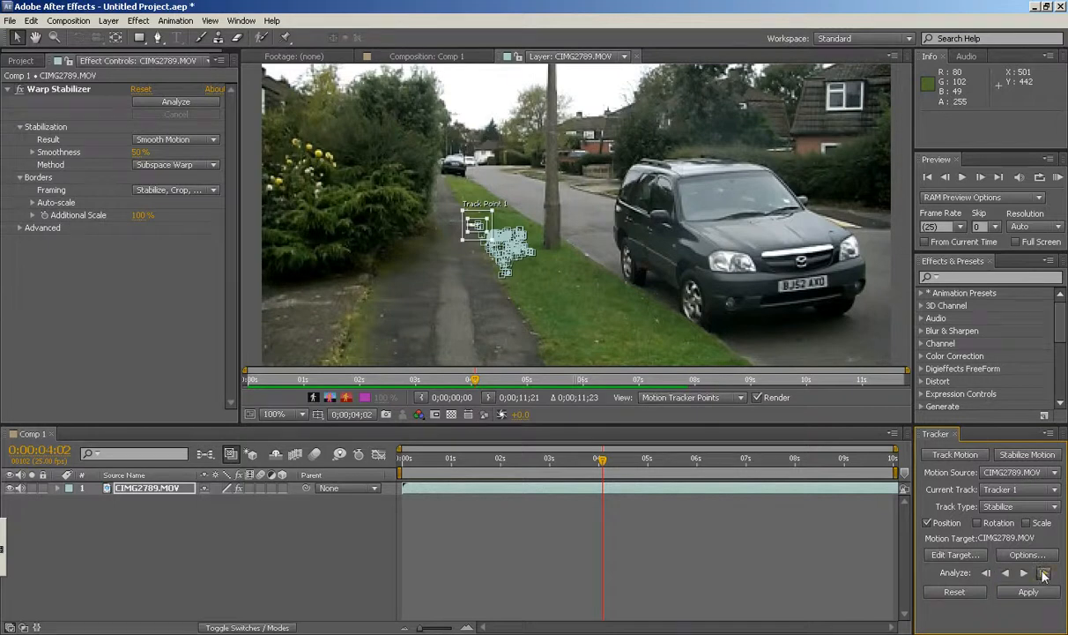
left_click(1043, 574)
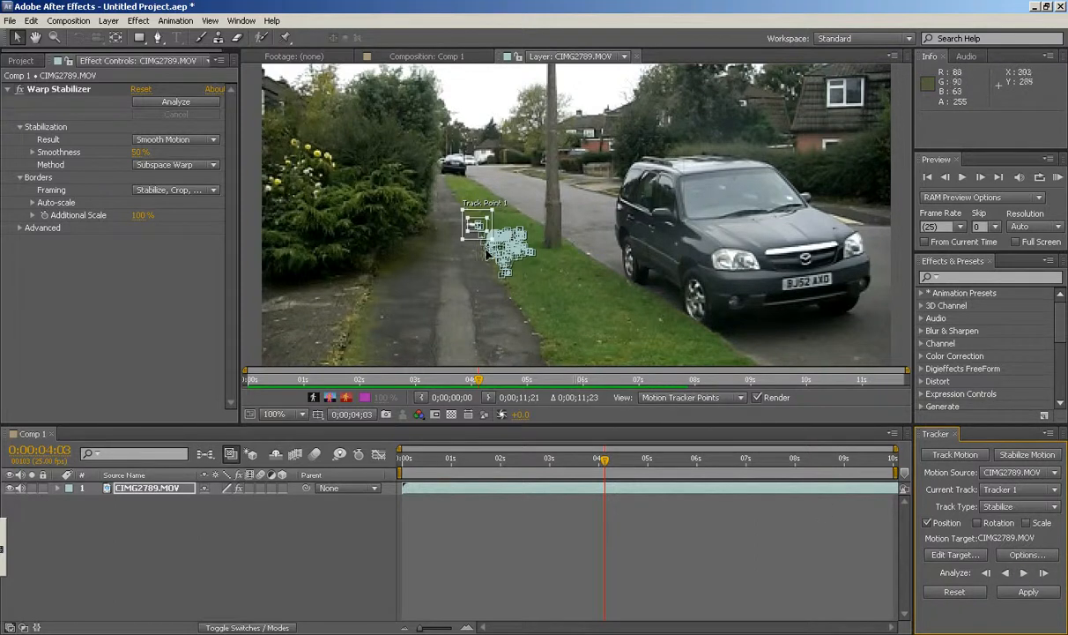
left_click_drag(486, 245, 500, 279)
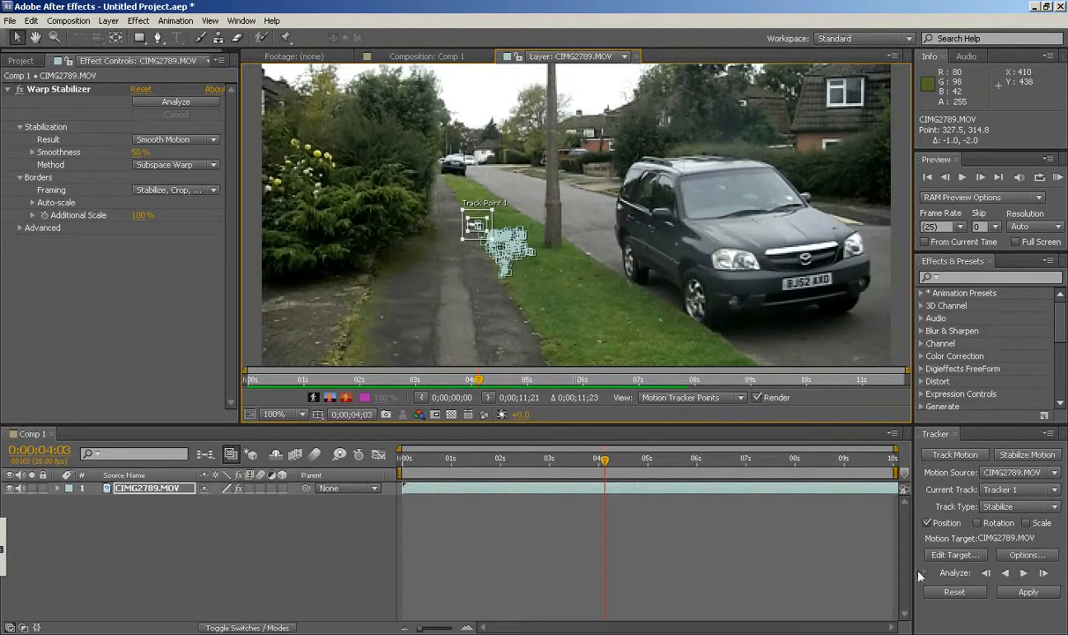
Apply the Tracker 1 stabilization to the layer in the X and Y dimensions.
left_click(1028, 591)
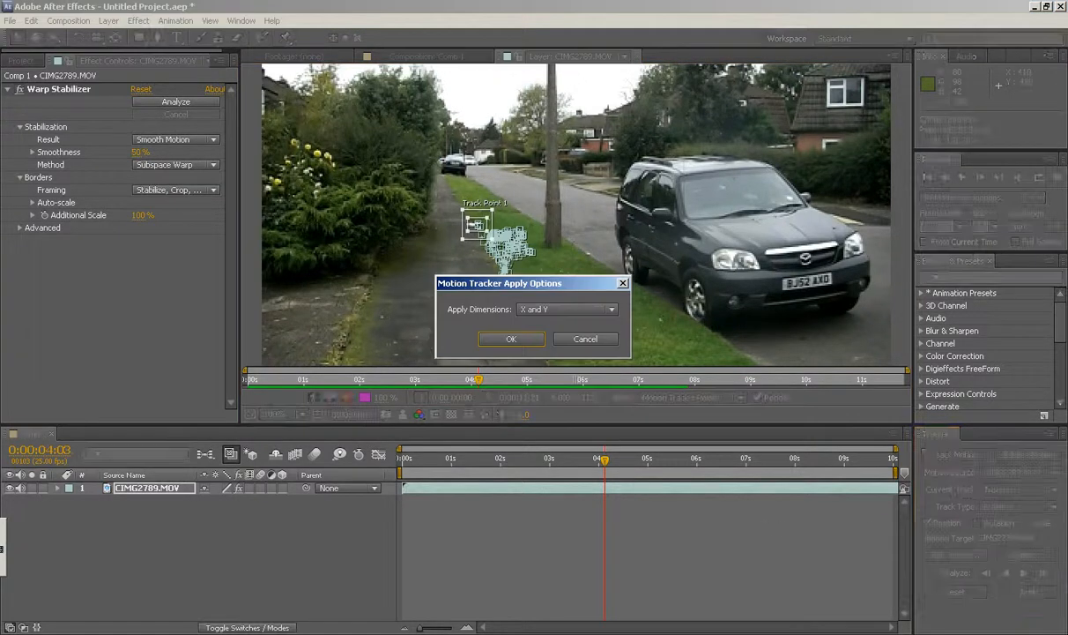
left_click(510, 338)
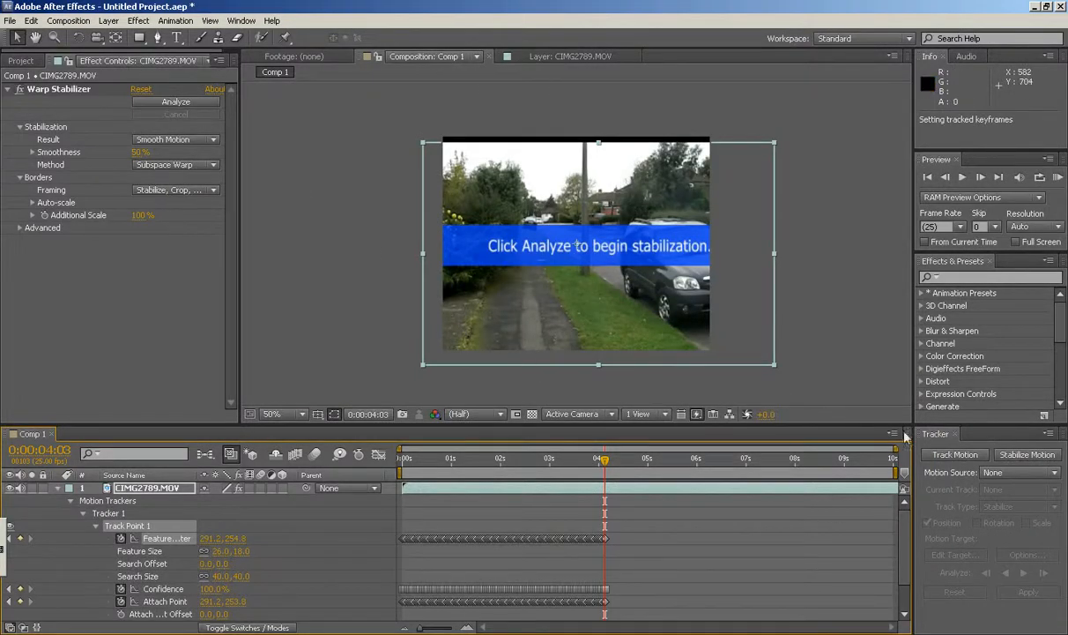
Return to the start of the composition and delete the Warp Stabilizer effect from the CIMG2789.MOV layer.
left_click_drag(603, 464, 379, 460)
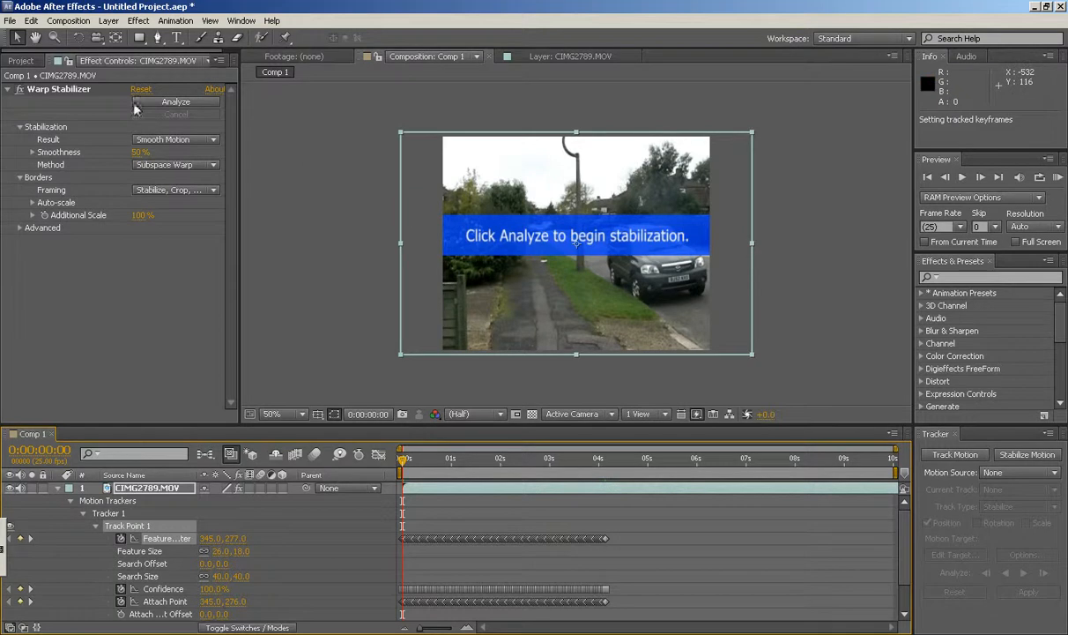
left_click(41, 89)
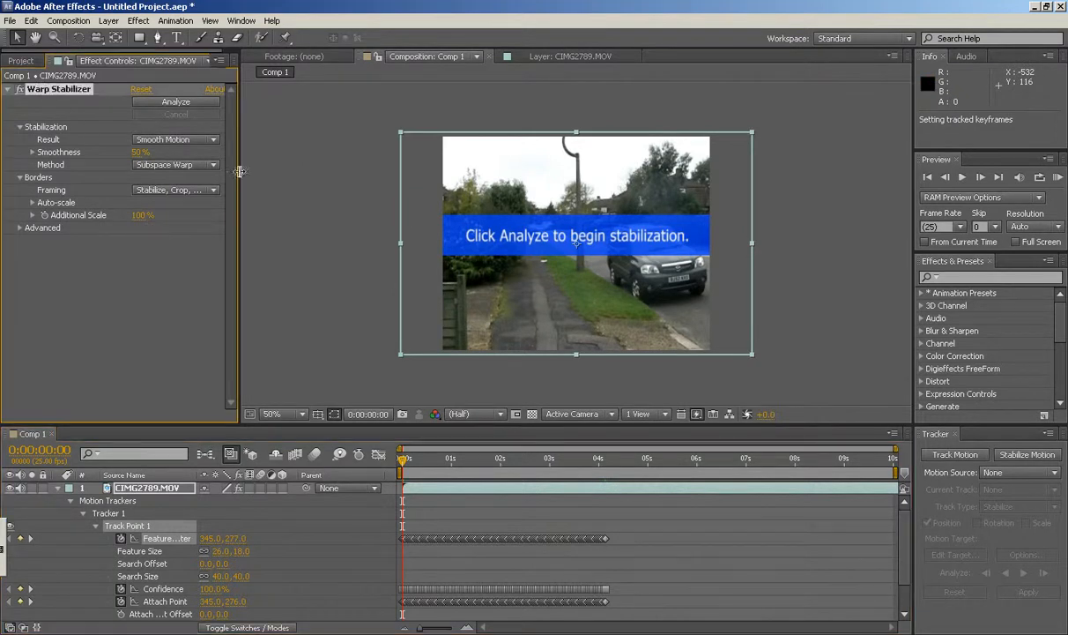
key("Delete")
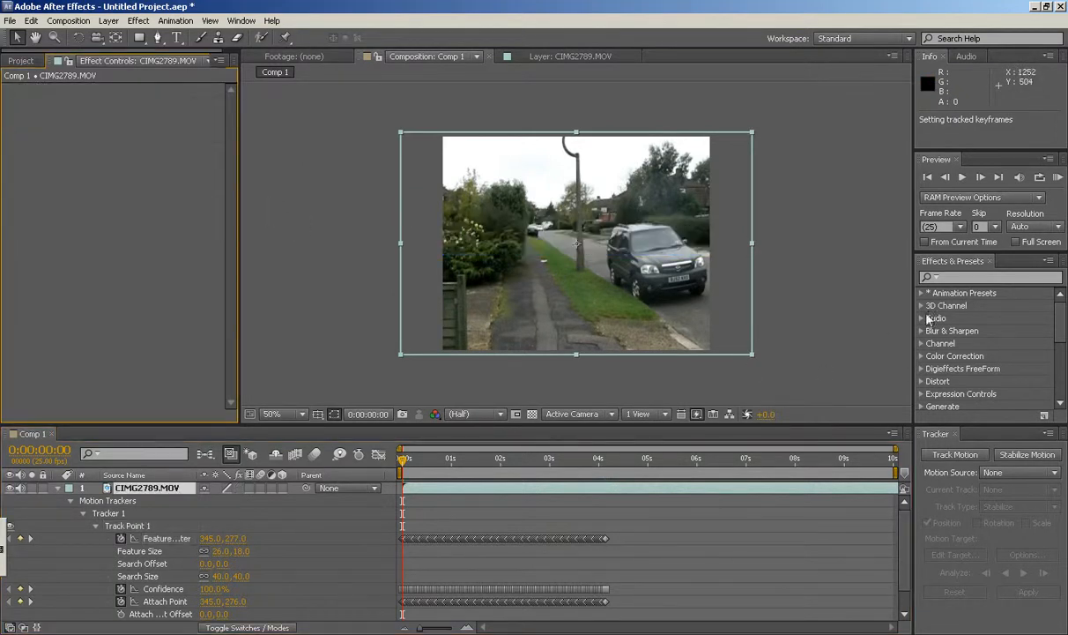
Play back the tracked composition, then collapse the layer's properties and review the playback again at 100% magnification.
left_click(964, 177)
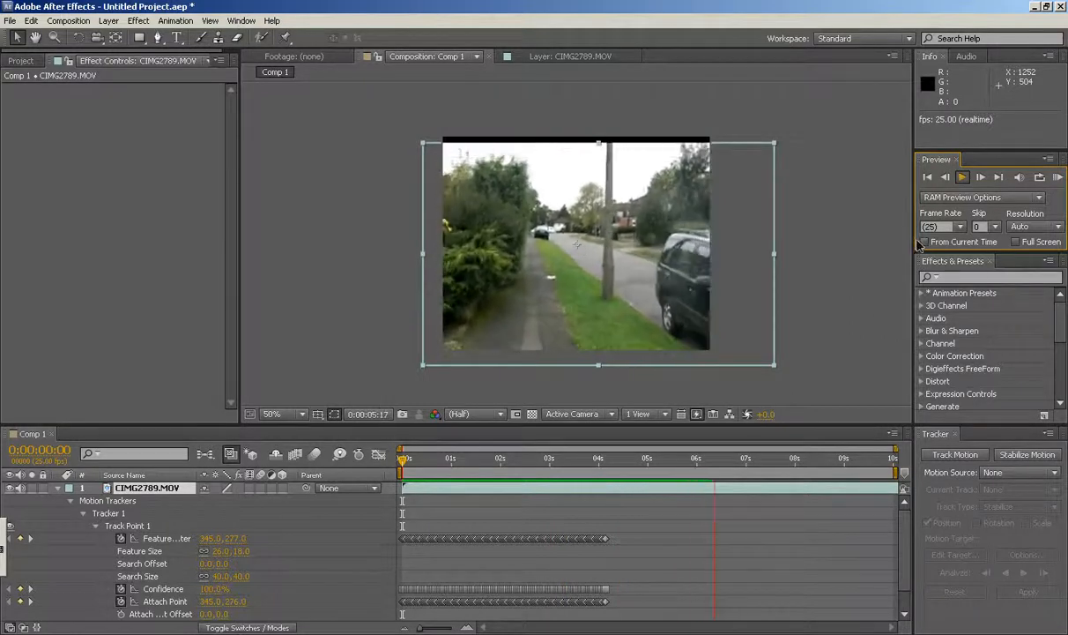
left_click(963, 177)
left_click_drag(763, 466, 402, 460)
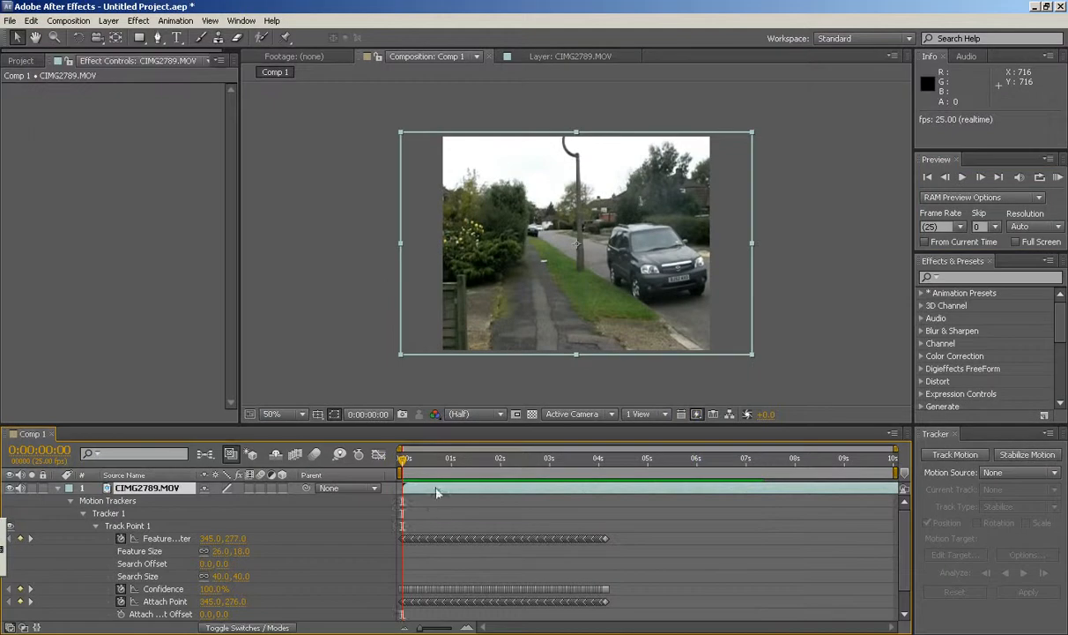
left_click(58, 487)
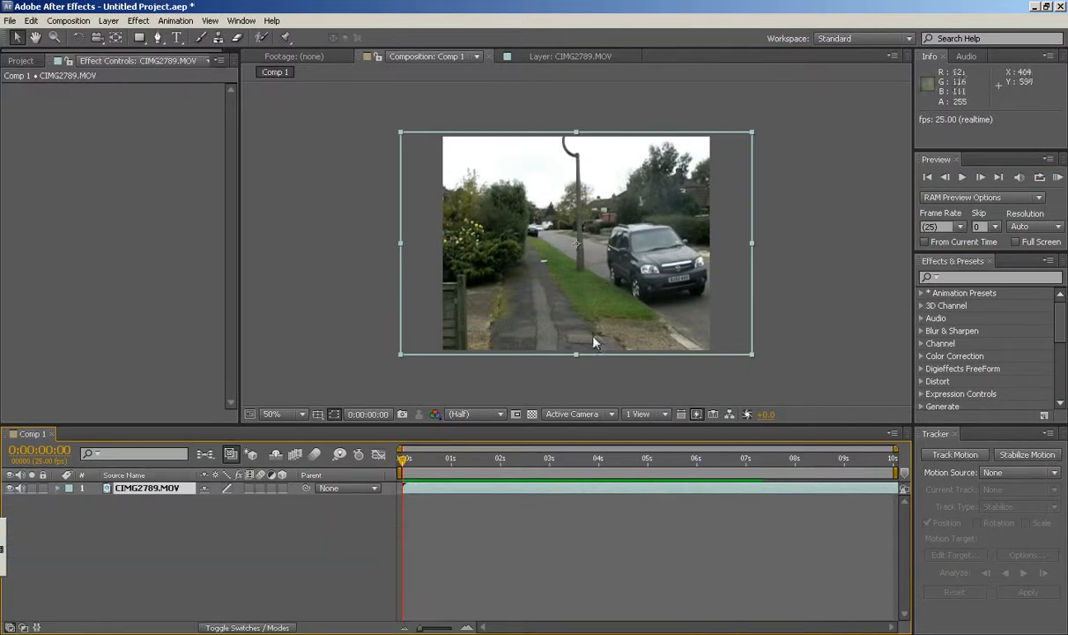
scroll(588, 341, "up", 1)
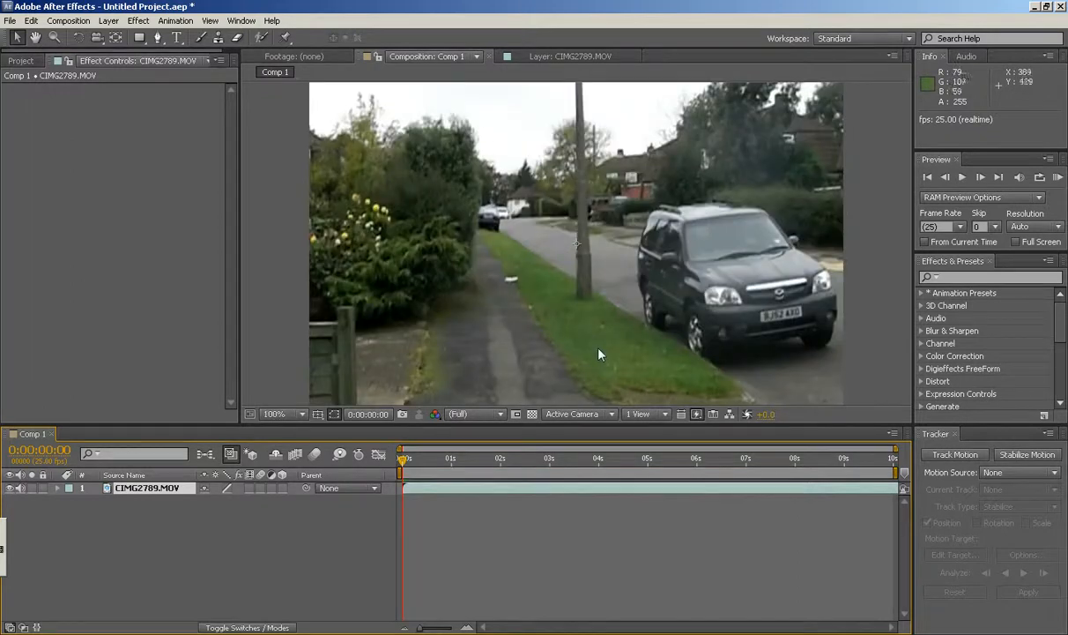
left_click(962, 178)
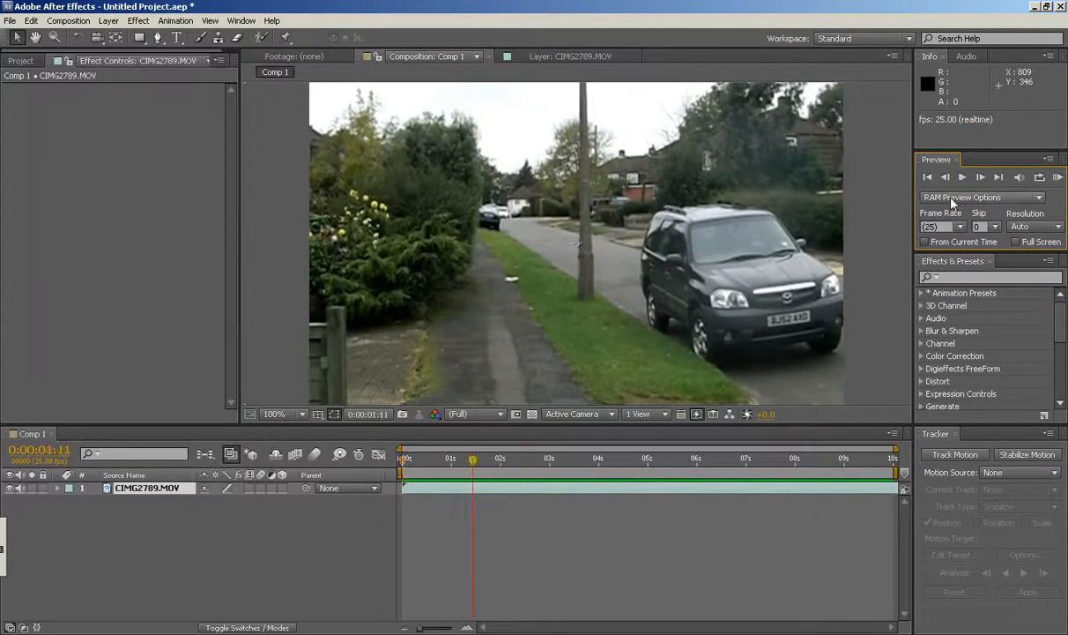
left_click(960, 178)
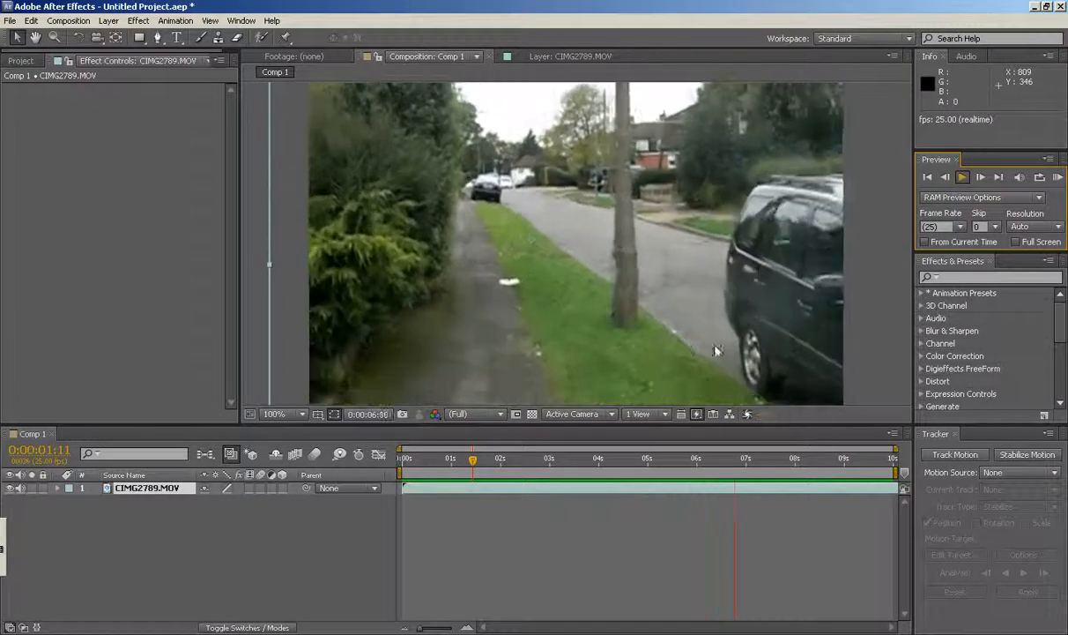
left_click(962, 177)
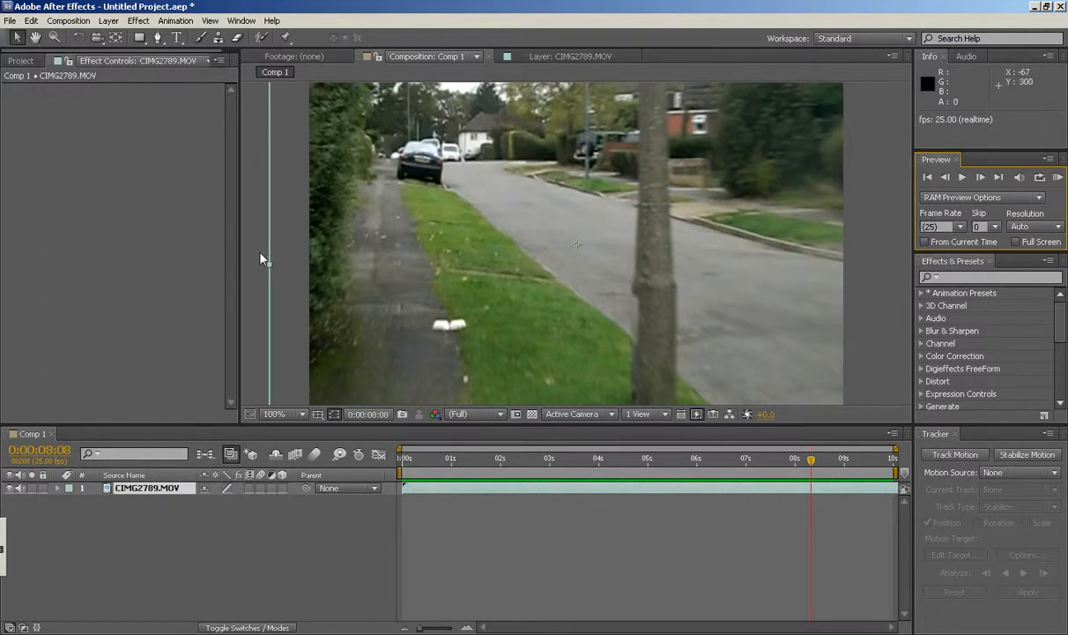
Apply the Warp Stabilizer to the CIMG2789.MOV layer and start its background analysis.
left_click(1013, 455)
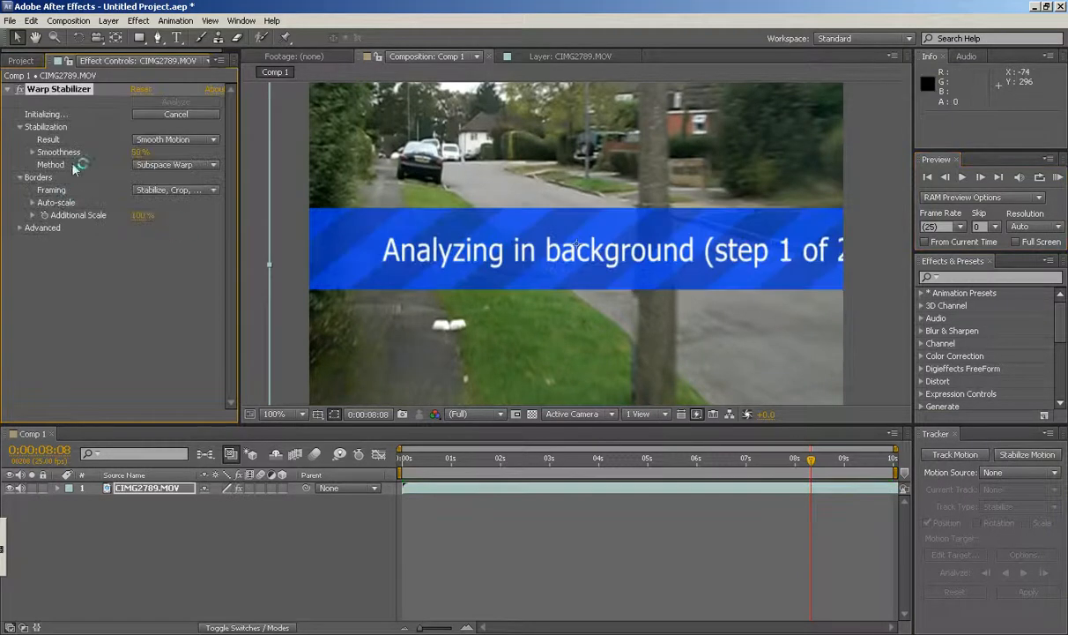